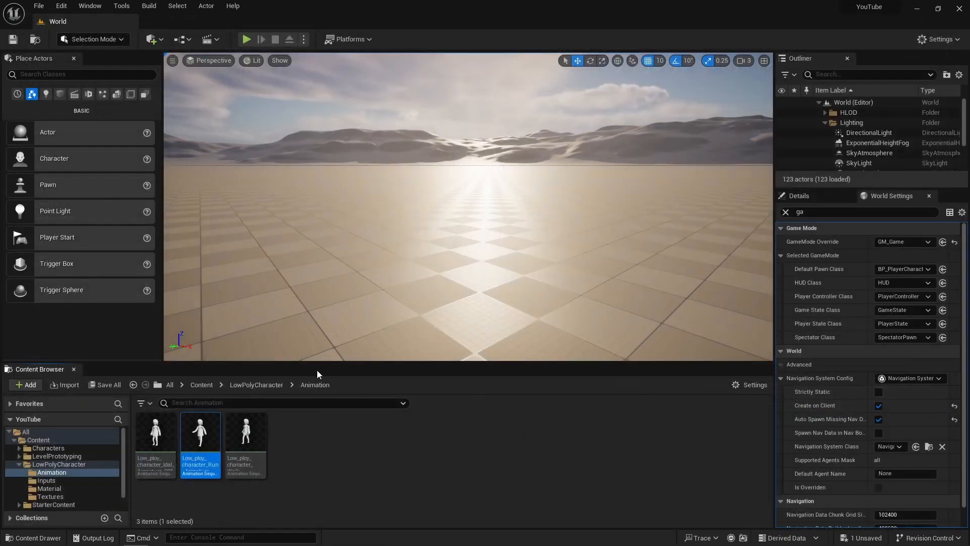
# - Create an Animation Blueprint for Low_ploy_character_Idal_Skeleton in the Animation folder and name it ABP_LP
pyautogui.rightClick(322, 461)
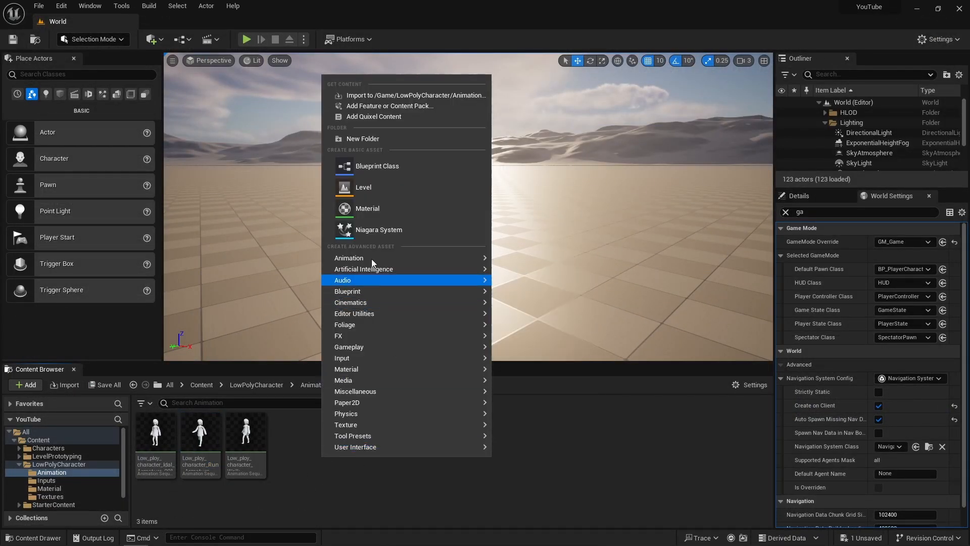
pyautogui.moveTo(371, 258)
pyautogui.click(550, 287)
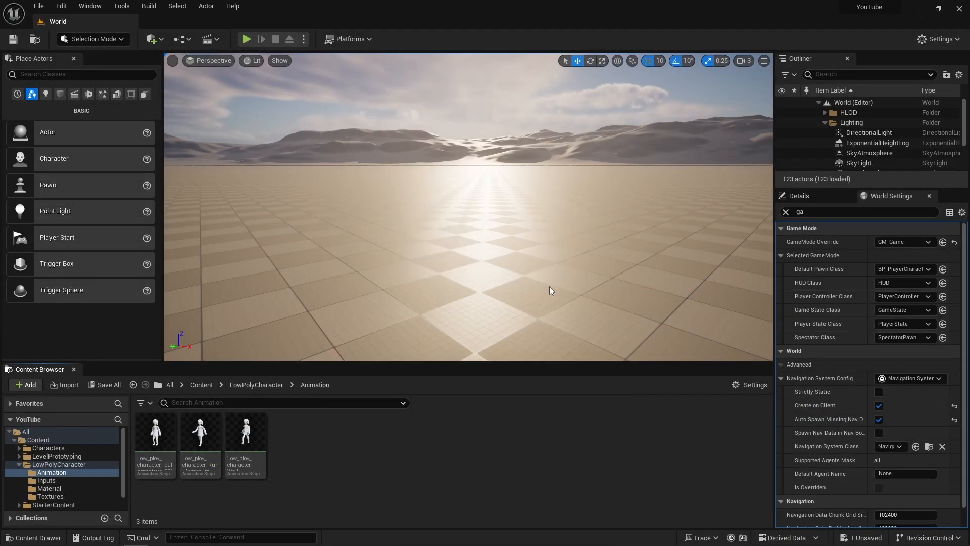
pyautogui.click(454, 242)
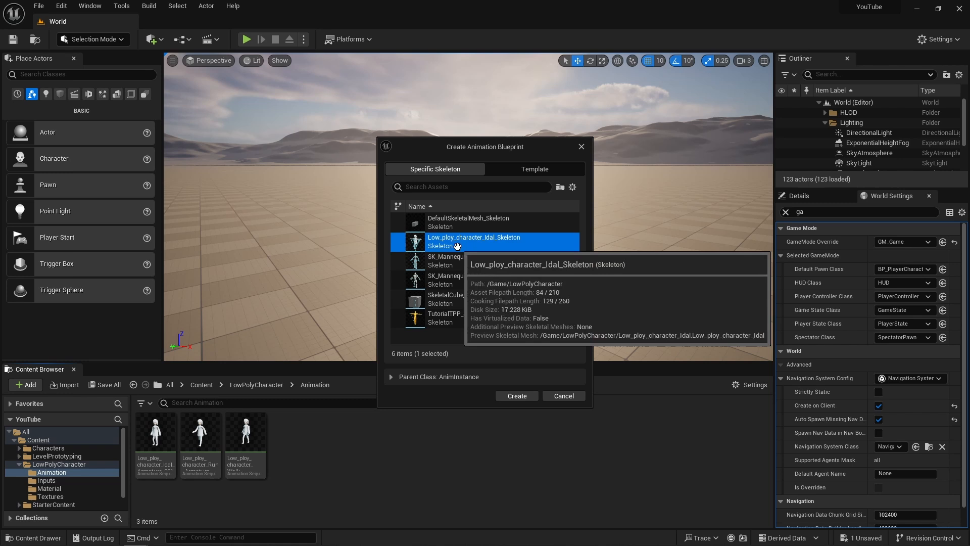
pyautogui.click(517, 396)
pyautogui.write('A')
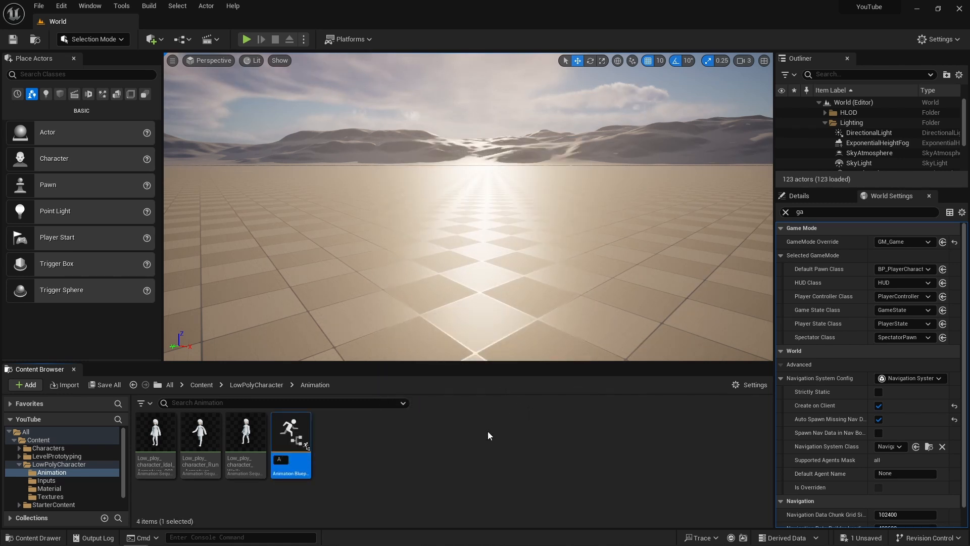
pyautogui.write('BP_LP')
pyautogui.press('Return')
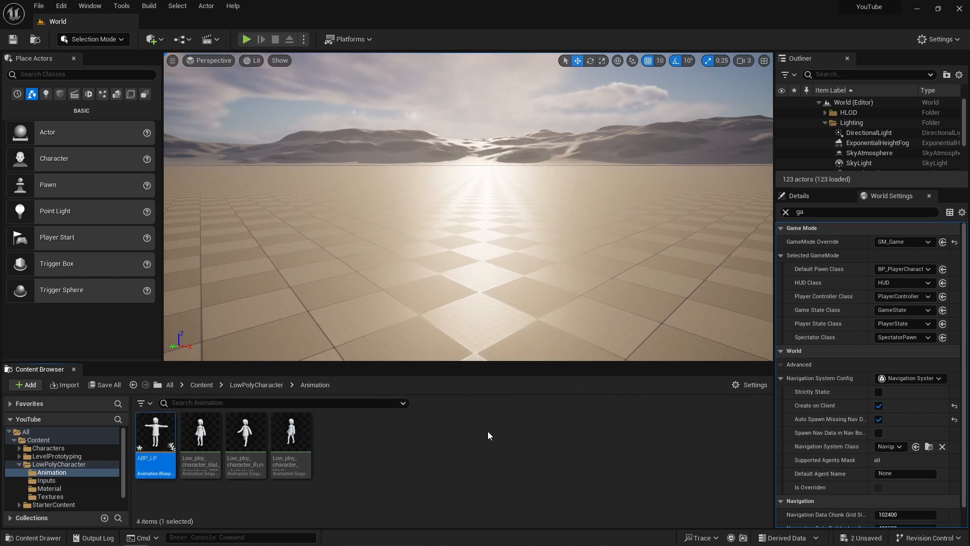
# - Open ABP_LP and add a new State Machine node to its AnimGraph
pyautogui.doubleClick(139, 449)
pyautogui.rightClick(432, 239)
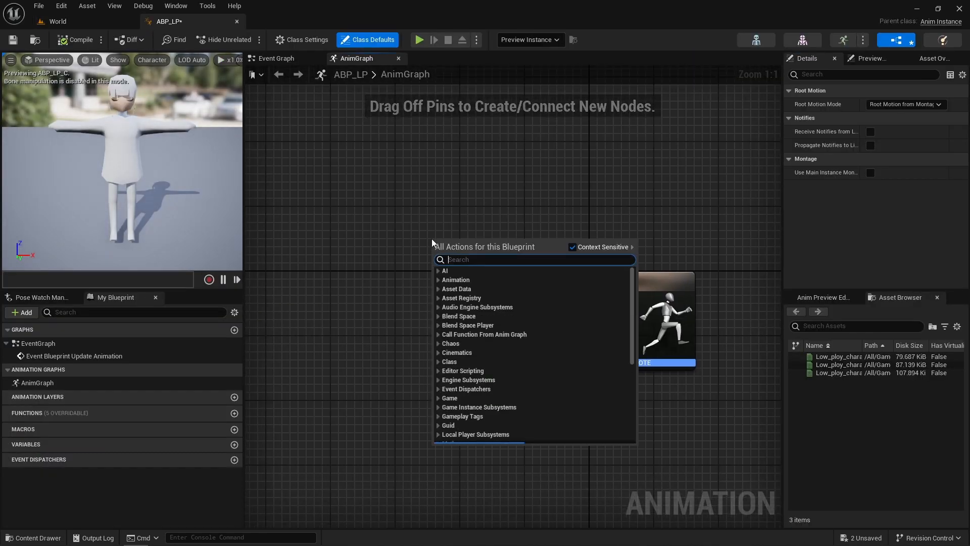
pyautogui.write('state')
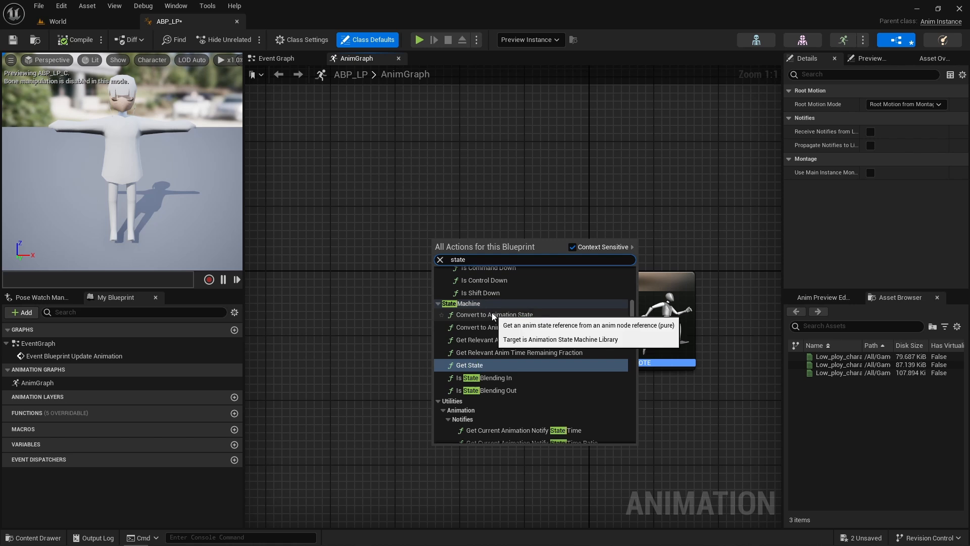
pyautogui.write(' ma')
pyautogui.click(519, 363)
# - Rename the state machine GroundMovement and connect its output to the Output Pose result
pyautogui.click(461, 244)
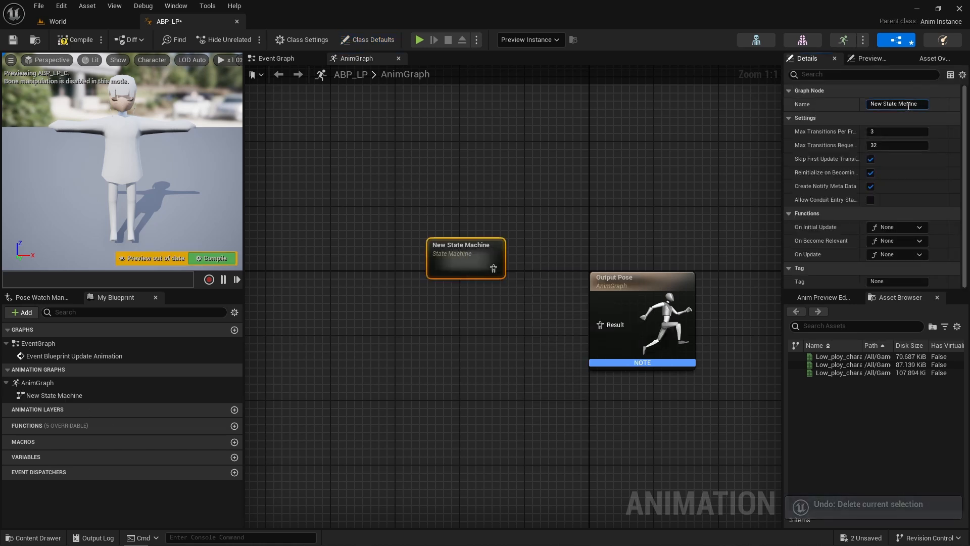
pyautogui.click(909, 108)
pyautogui.press('BackSpace')
pyautogui.write('Gro')
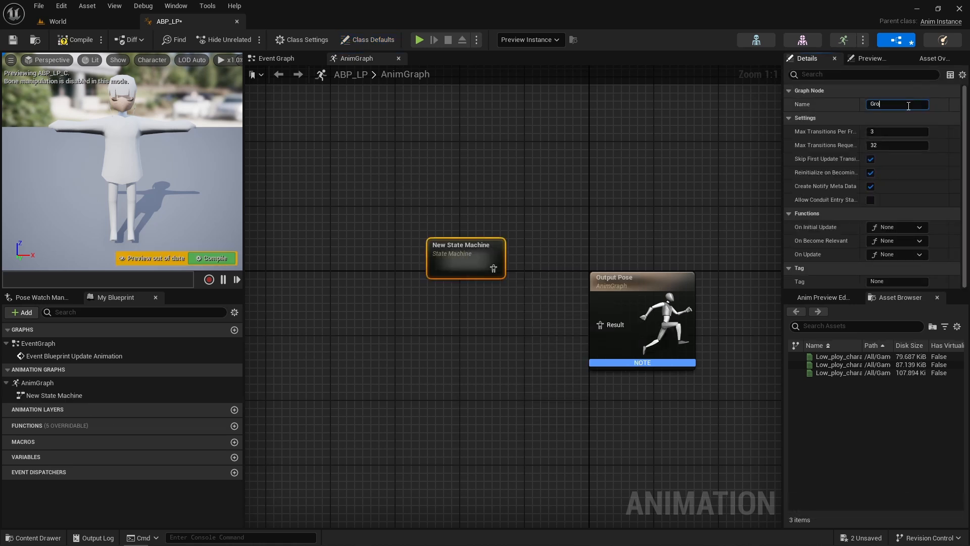
pyautogui.write('undMovement')
pyautogui.press('Return')
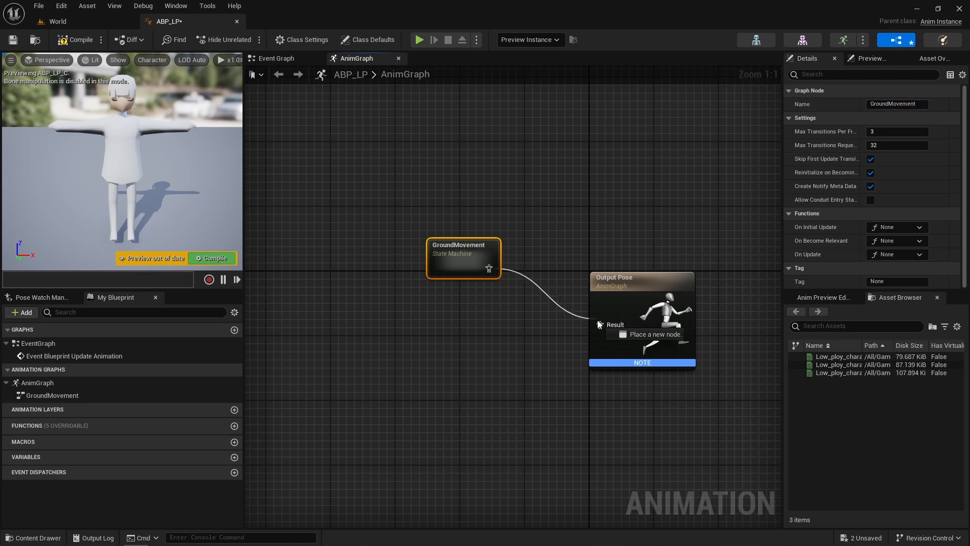
# - Inside GroundMovement, add the Low_ploy_character_Idal animation as a state and connect Entry to it
pyautogui.doubleClick(460, 303)
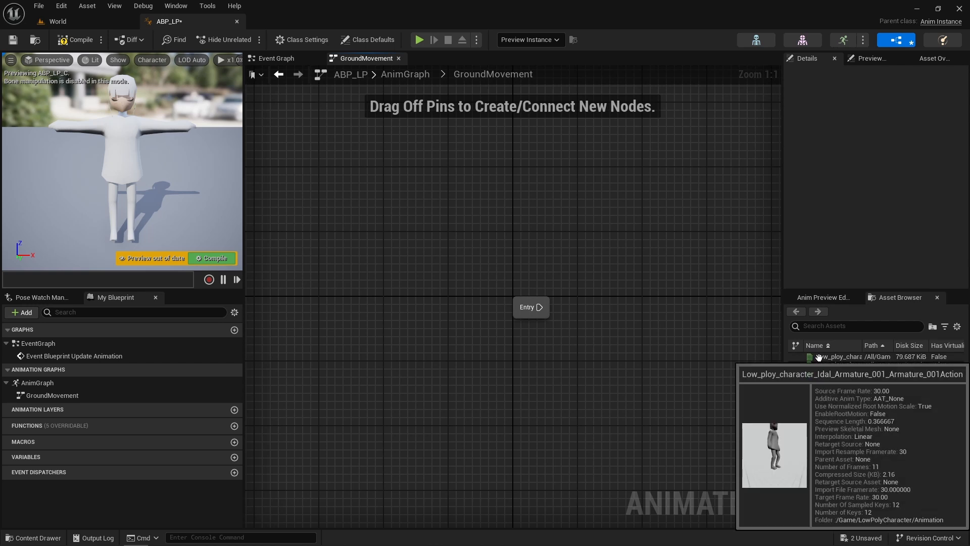
pyautogui.moveTo(819, 358); pyautogui.dragTo(638, 317)
pyautogui.moveTo(545, 310); pyautogui.dragTo(587, 317)
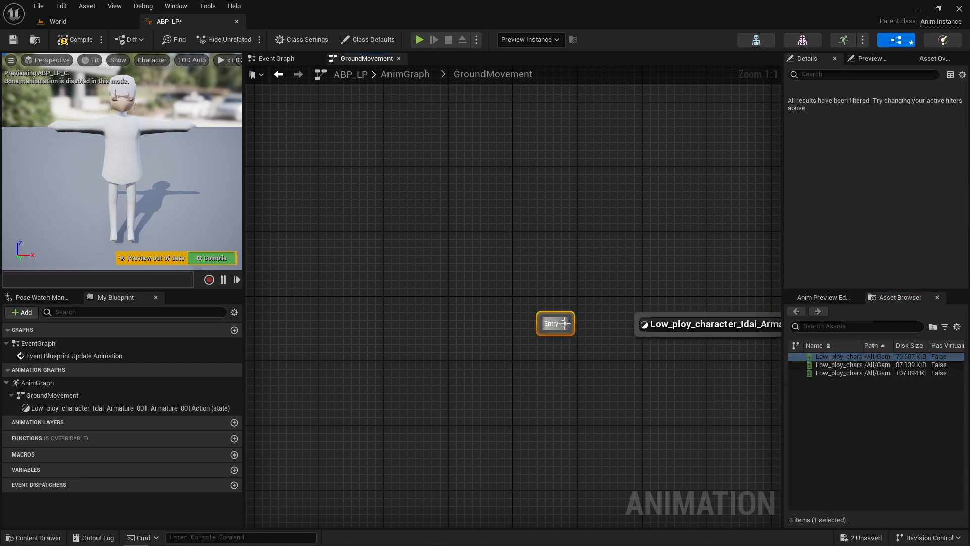
pyautogui.keyDown('ctrl'); pyautogui.click(652, 326); pyautogui.keyUp('ctrl')
pyautogui.moveTo(692, 328); pyautogui.dragTo(536, 301)
pyautogui.click(546, 324)
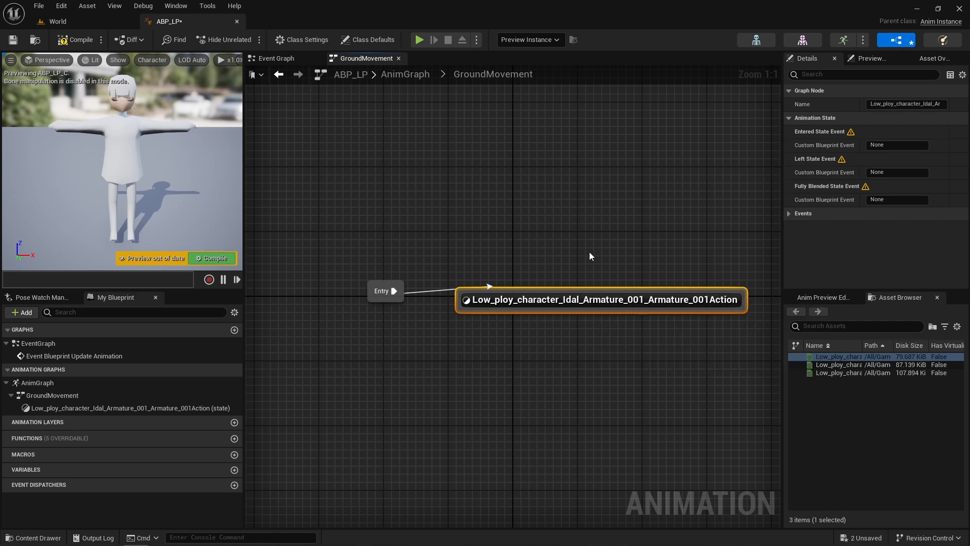
# - Open BP_PlayerCharacter from the LowPolyCharacter folder and set its Anim Class to ABP_LP
pyautogui.click(498, 232)
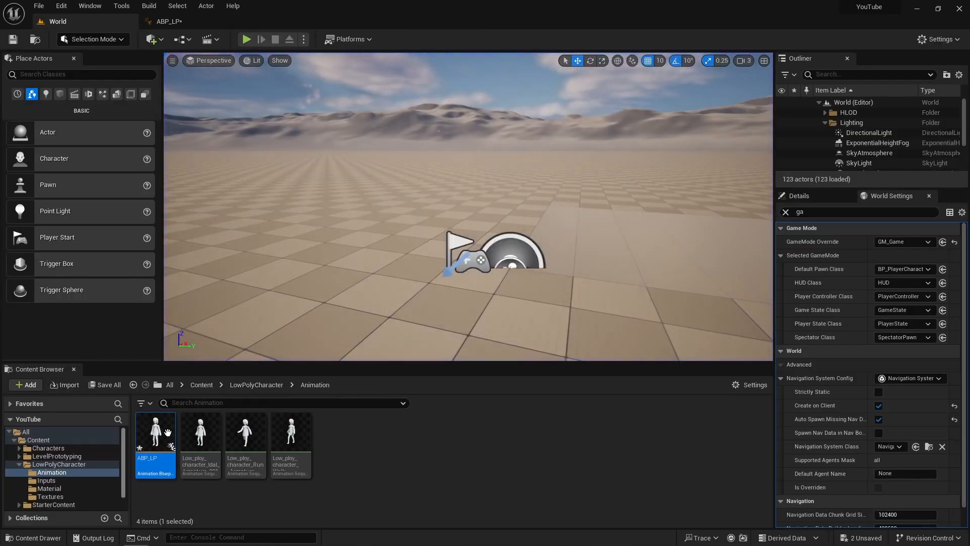
pyautogui.click(248, 385)
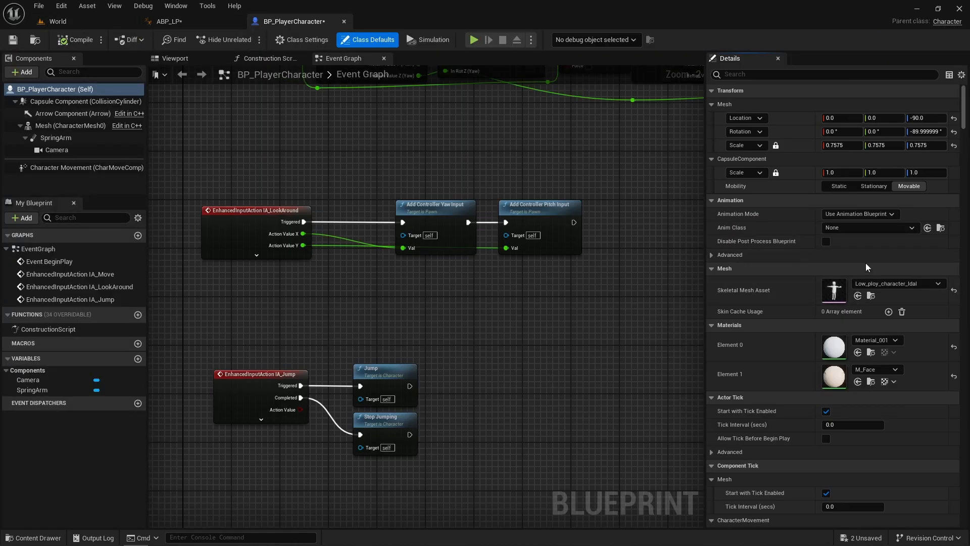
pyautogui.click(865, 228)
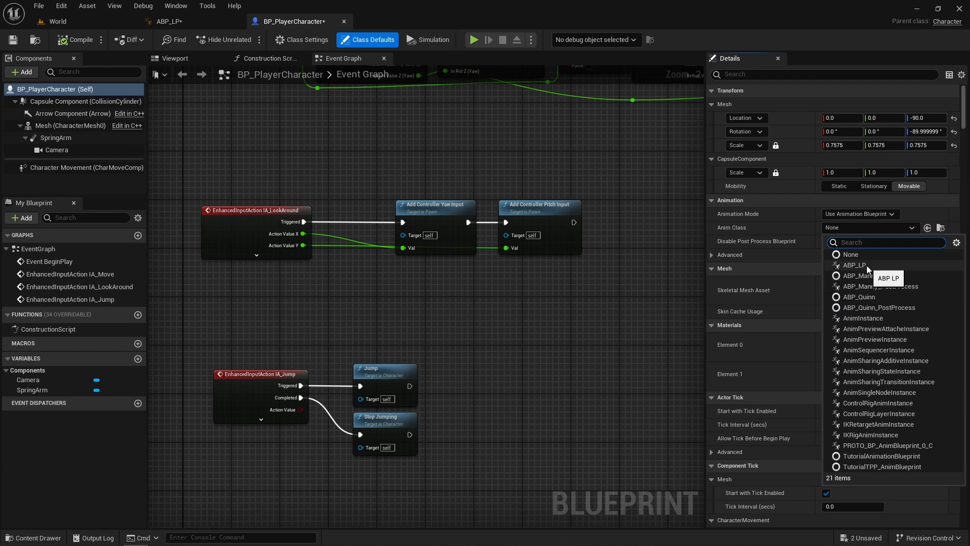
pyautogui.click(866, 265)
# - Play the World level to check the character's idle animation, and stop the play session
pyautogui.click(57, 22)
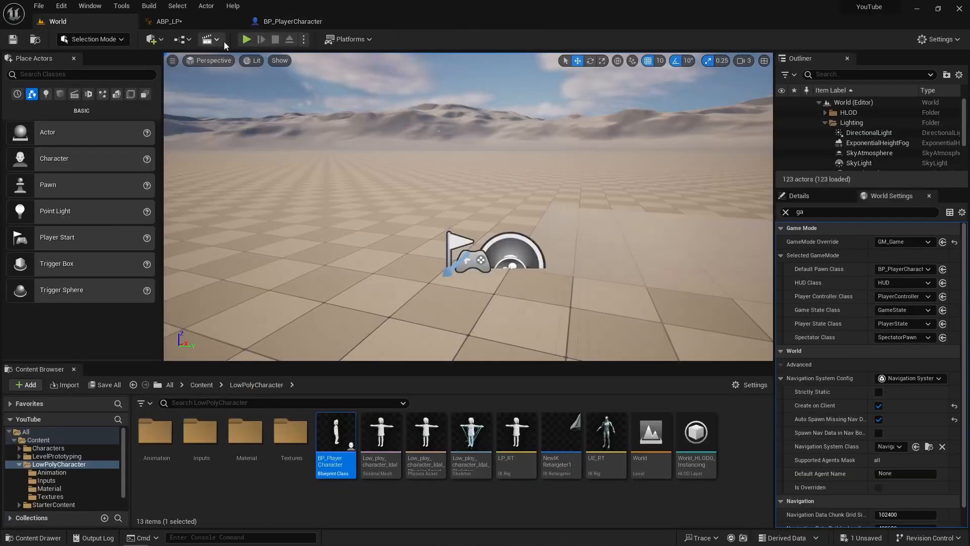
pyautogui.click(246, 40)
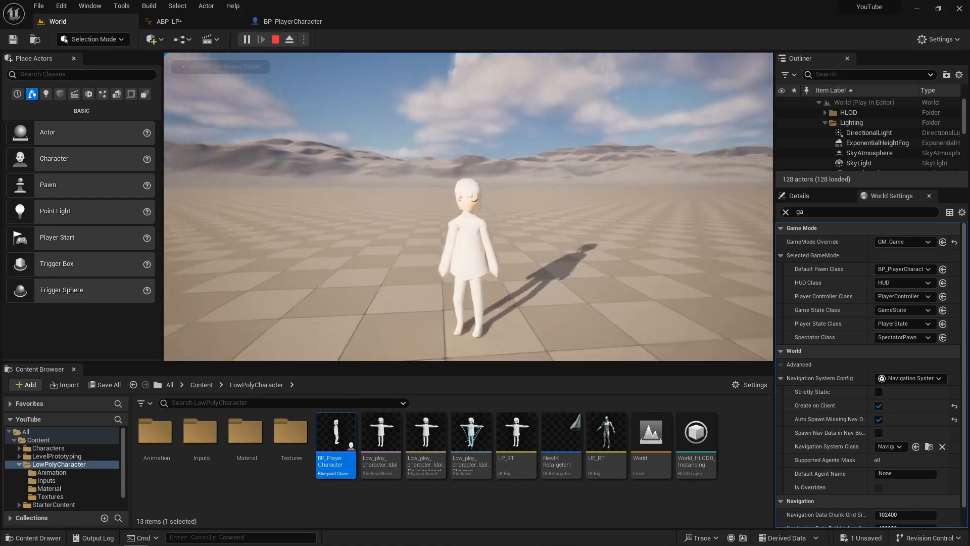
pyautogui.press('Escape')
# - In ABP_LP, open the idle state inside GroundMovement and check the Loop Animation setting of its sequence player
pyautogui.click(272, 22)
pyautogui.click(169, 22)
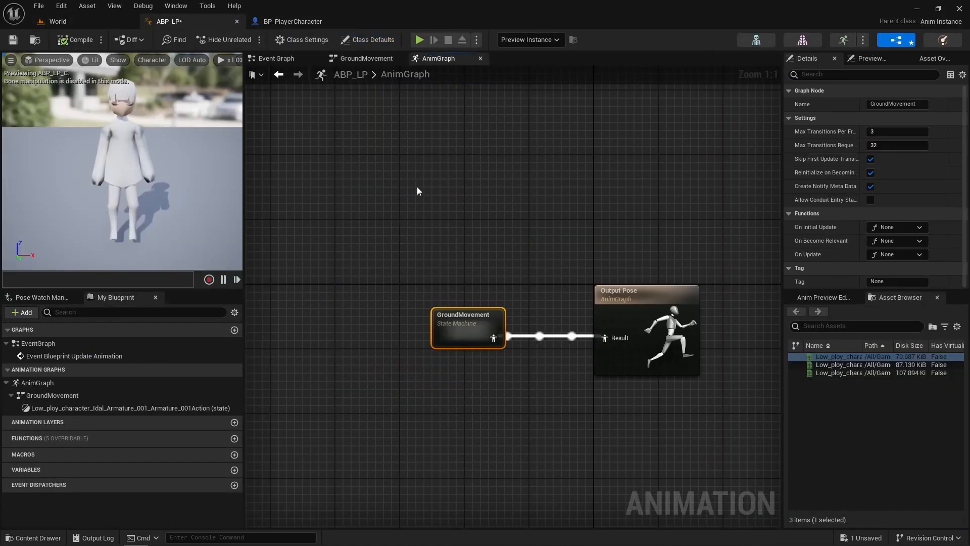
pyautogui.click(282, 253)
pyautogui.doubleClick(448, 328)
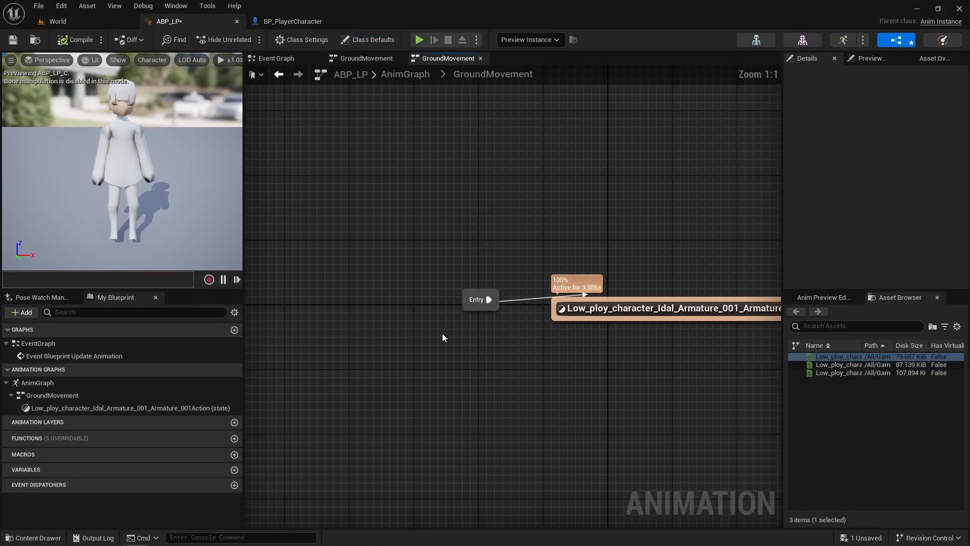
pyautogui.doubleClick(674, 311)
pyautogui.moveTo(510, 302); pyautogui.dragTo(395, 302)
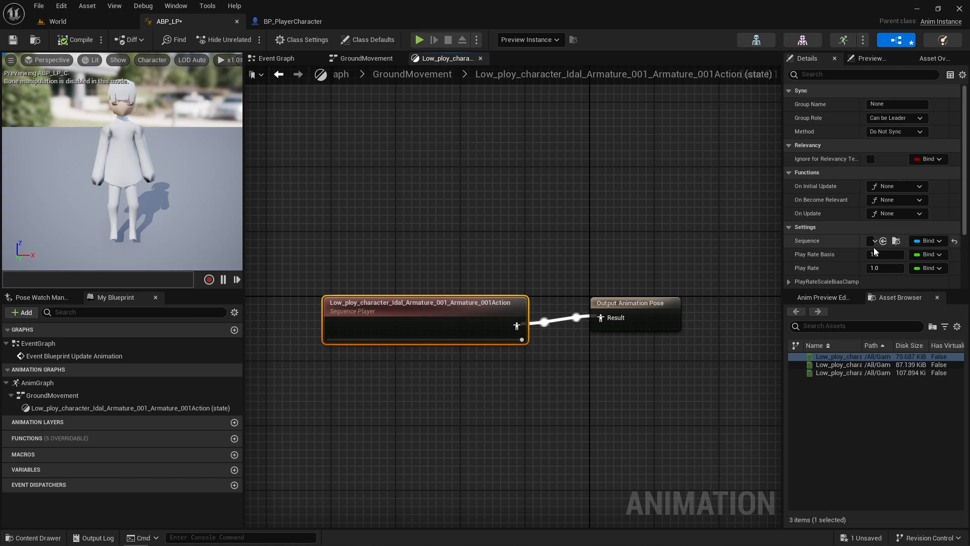
pyautogui.scroll(-3, 875, 251)
# - Compile the ABP_LP animation blueprint and play the game in a preview window
pyautogui.click(73, 40)
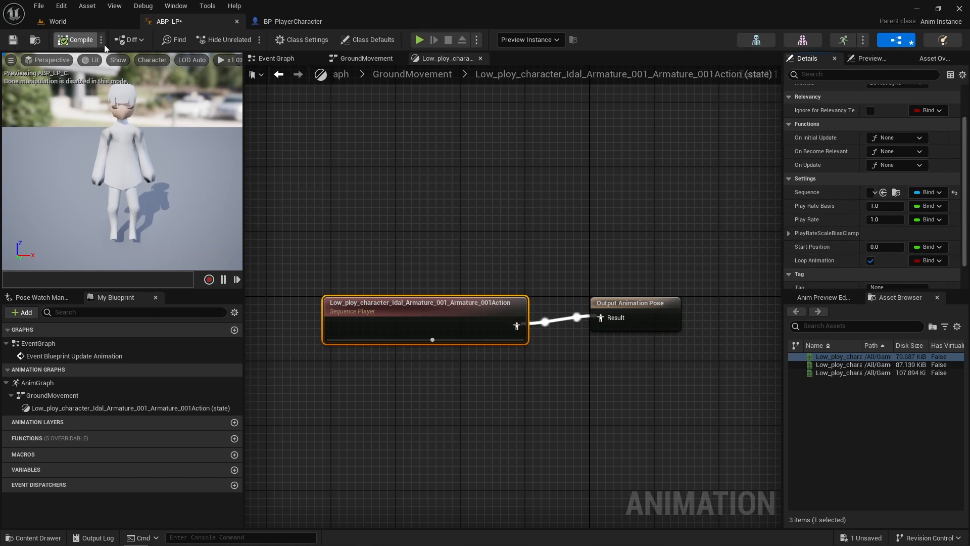
pyautogui.click(419, 39)
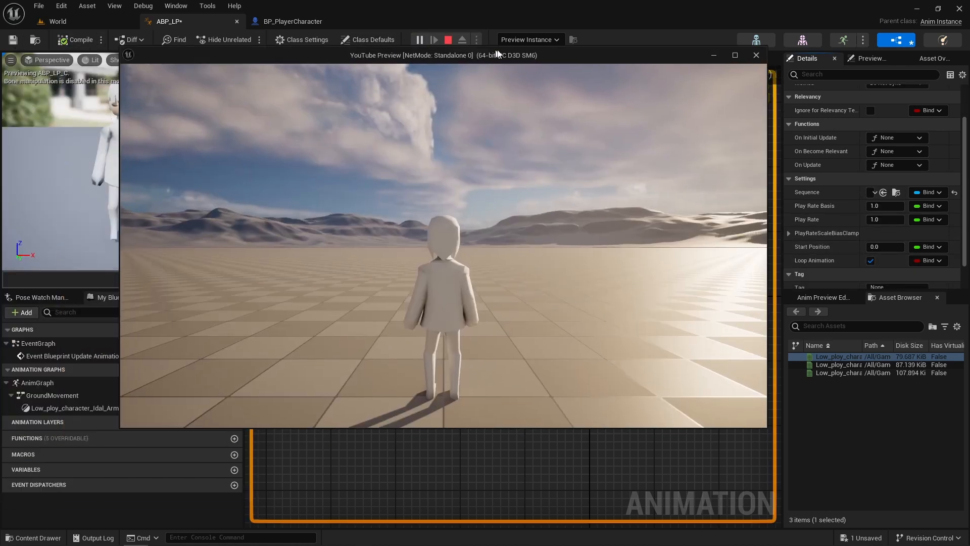
# - Add the Low_ploy_character_Walk animation as a state in GroundMovement and create a transition from the idle state to it
pyautogui.click(836, 366)
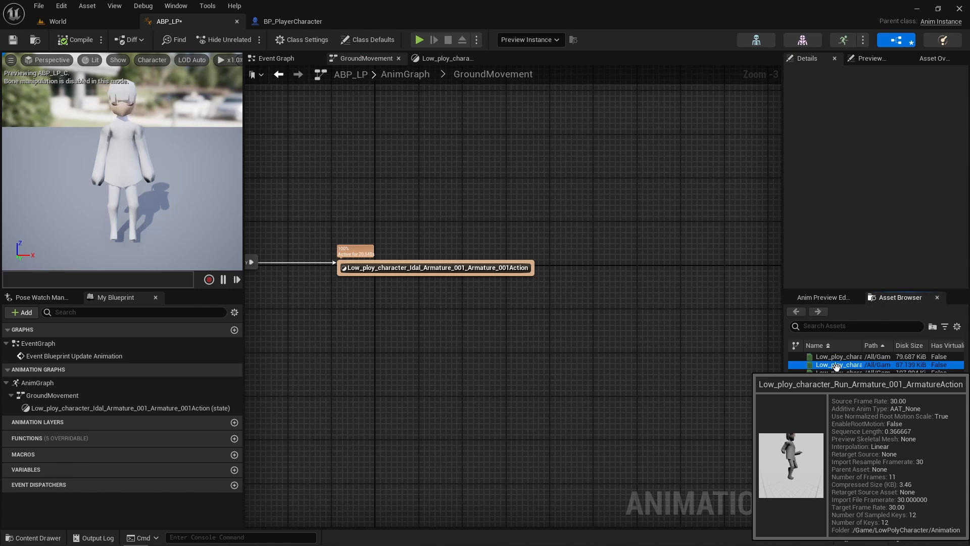
pyautogui.moveTo(839, 373); pyautogui.dragTo(639, 288)
pyautogui.moveTo(532, 272); pyautogui.dragTo(632, 278)
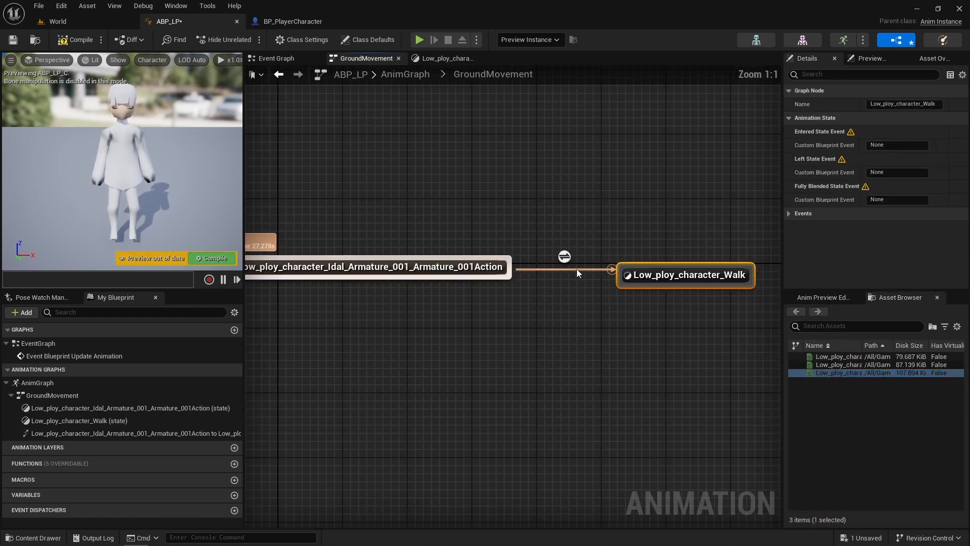
# - Open the idle-to-walk transition rule and create a Vector variable named CurrentVelocity
pyautogui.click(566, 259)
pyautogui.doubleClick(566, 259)
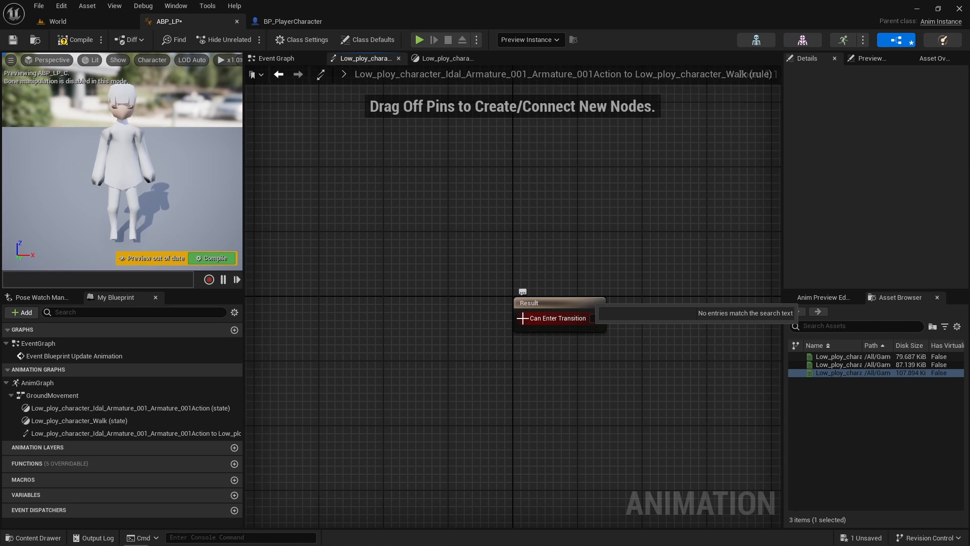
pyautogui.moveTo(438, 318); pyautogui.dragTo(500, 306, button='right')
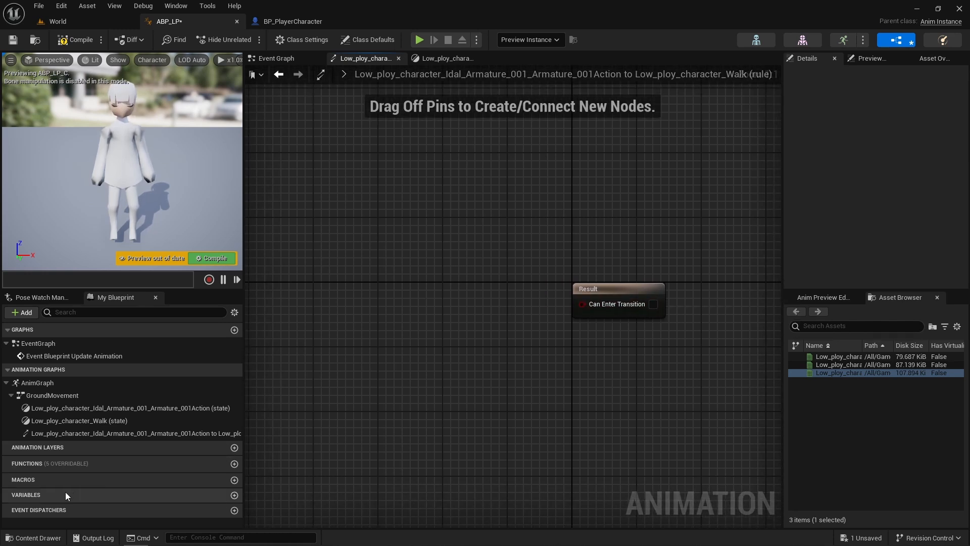
pyautogui.click(234, 496)
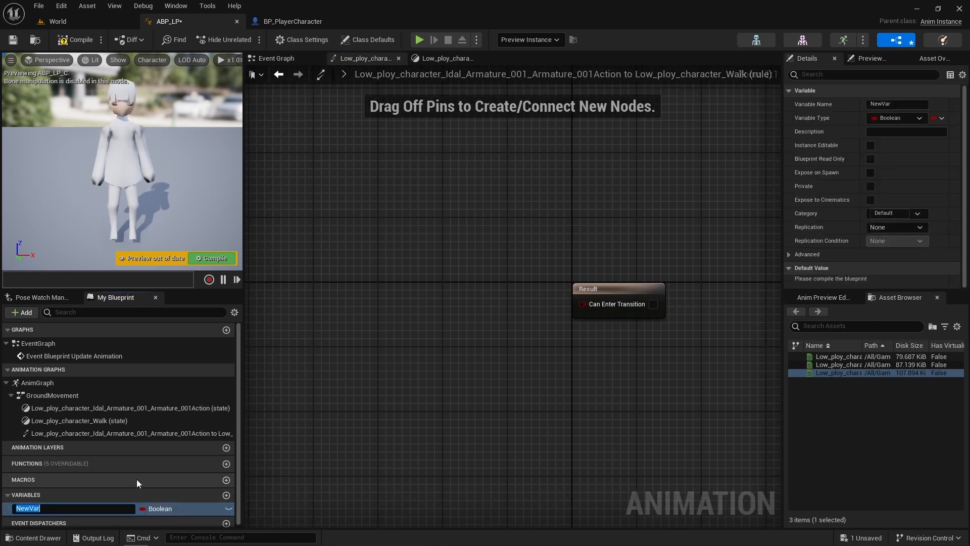
pyautogui.write('CurrentVe')
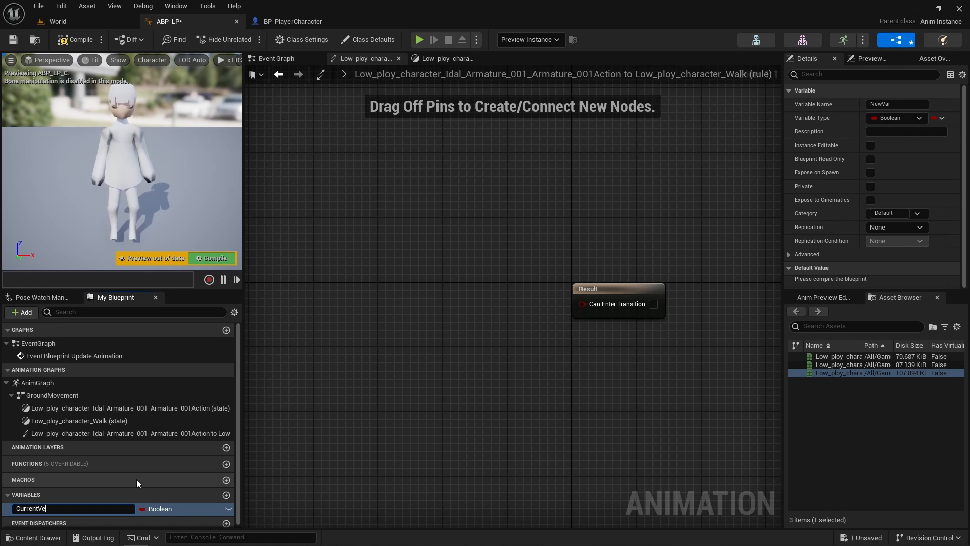
pyautogui.write('locity')
pyautogui.press('Return')
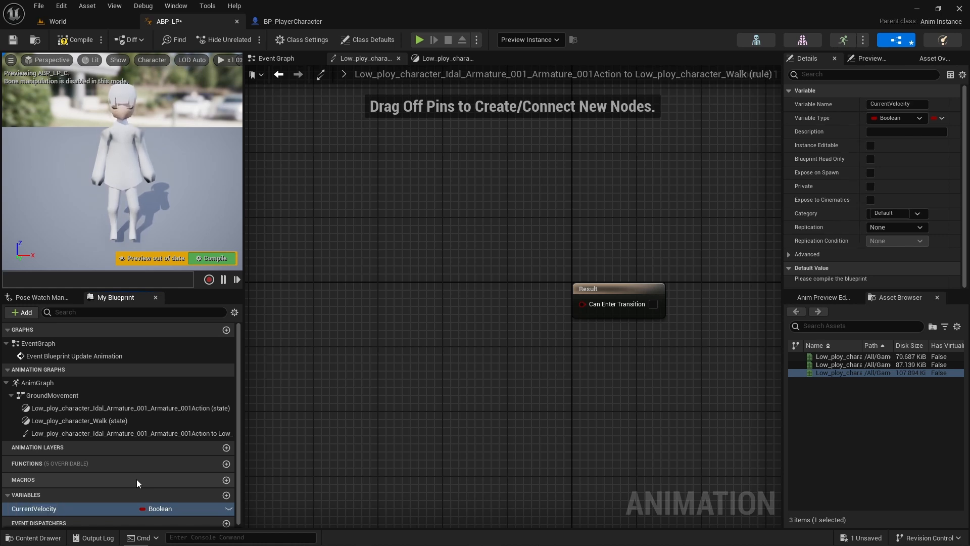
pyautogui.click(162, 511)
pyautogui.click(174, 396)
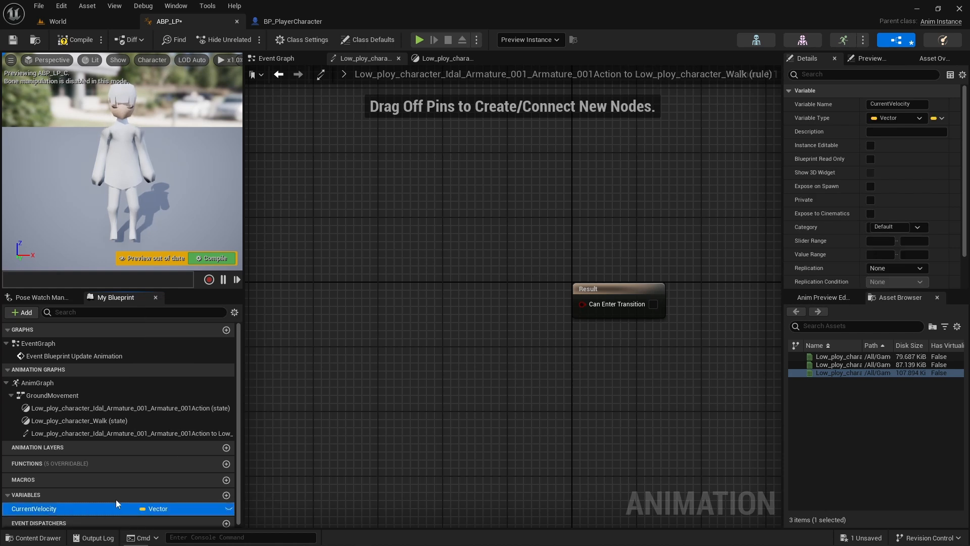
# - Place a getter for CurrentVelocity in the transition rule and feed it into a Vector Length node
pyautogui.moveTo(118, 507); pyautogui.dragTo(405, 310)
pyautogui.click(333, 315)
pyautogui.write('vec')
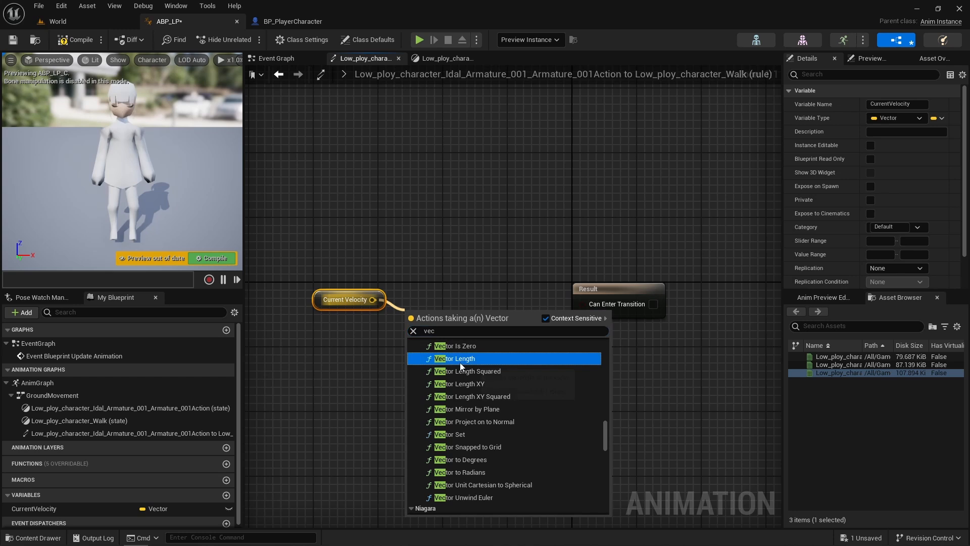
pyautogui.click(455, 356)
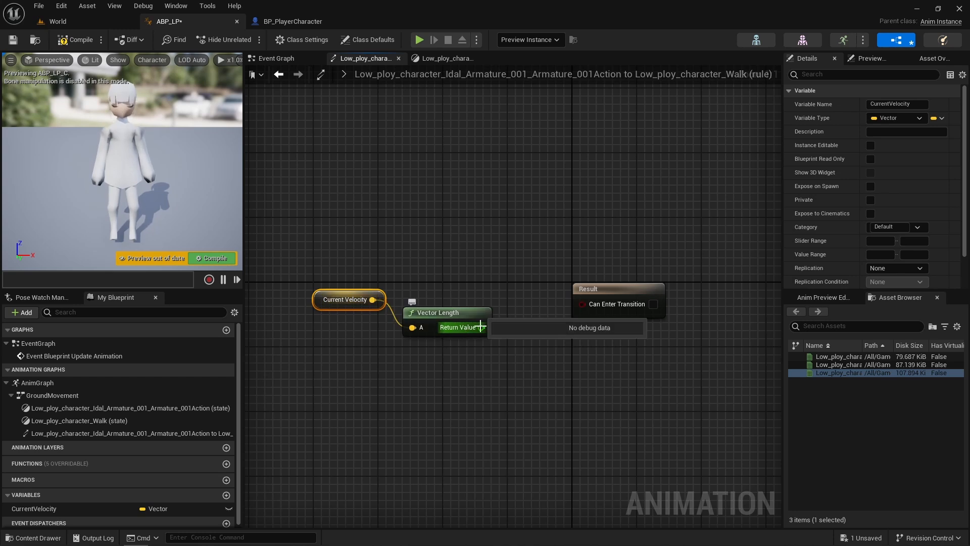
# - Feed the vector length into a greater-than (>) node and connect its output to Can Enter Transition
pyautogui.moveTo(482, 328); pyautogui.dragTo(504, 332)
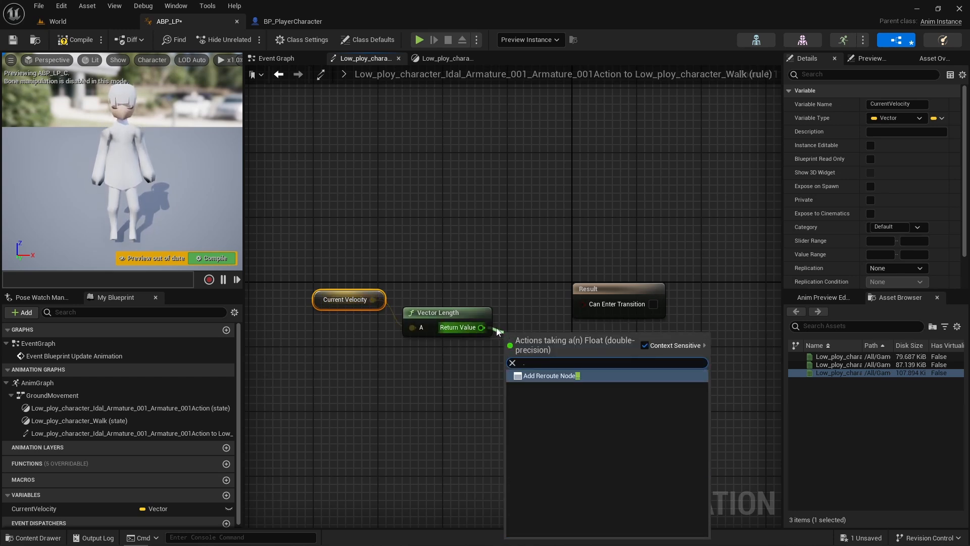
pyautogui.write('>')
pyautogui.click(543, 393)
pyautogui.moveTo(567, 349); pyautogui.dragTo(586, 308)
# - Line up the Result, Vector Length and Current Velocity nodes in a row, and return to the GroundMovement graph
pyautogui.moveTo(607, 302); pyautogui.dragTo(631, 349)
pyautogui.moveTo(419, 314); pyautogui.dragTo(420, 347)
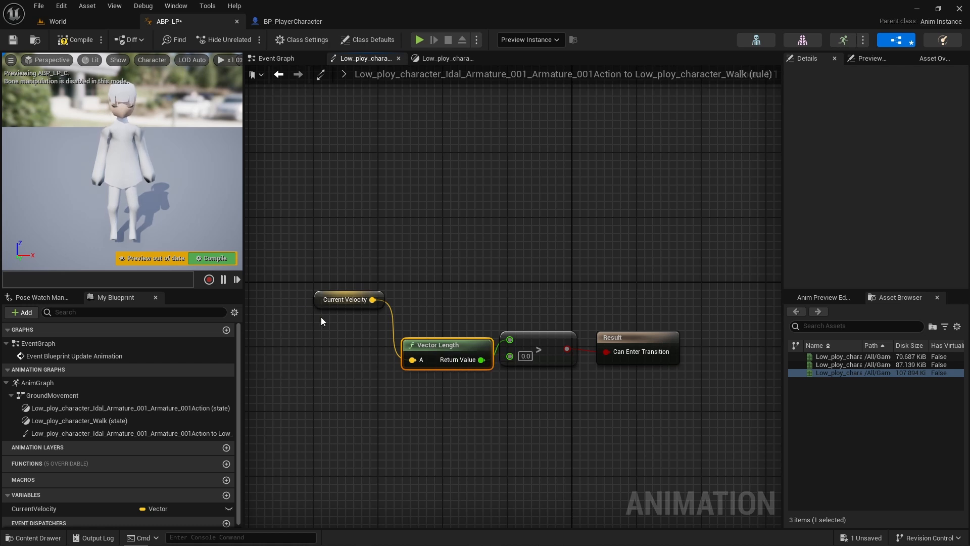
pyautogui.moveTo(333, 301); pyautogui.dragTo(342, 357)
pyautogui.click(278, 75)
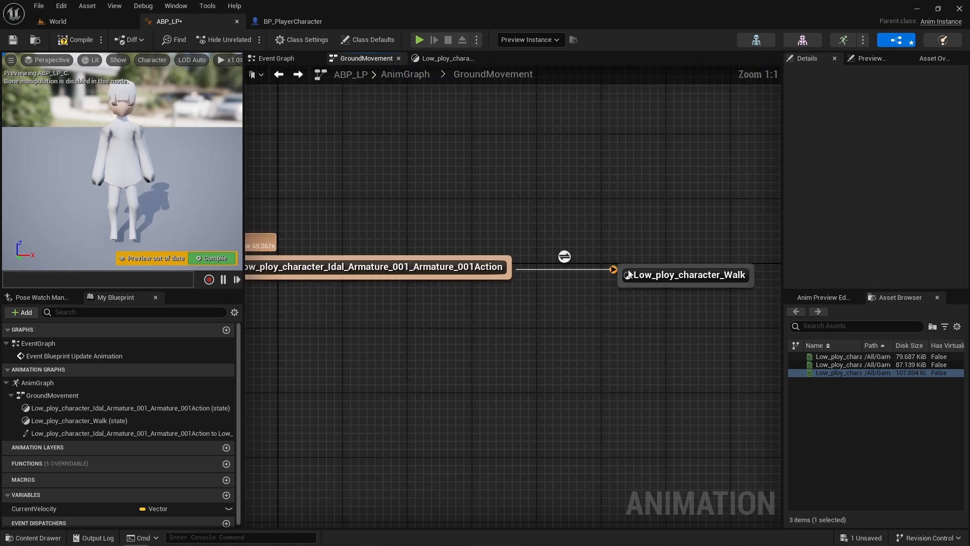
# - Add a transition from the walk state back to idle and, in its rule, feed a CurrentVelocity getter into a Vector Length node
pyautogui.moveTo(620, 277); pyautogui.dragTo(506, 277)
pyautogui.doubleClick(563, 288)
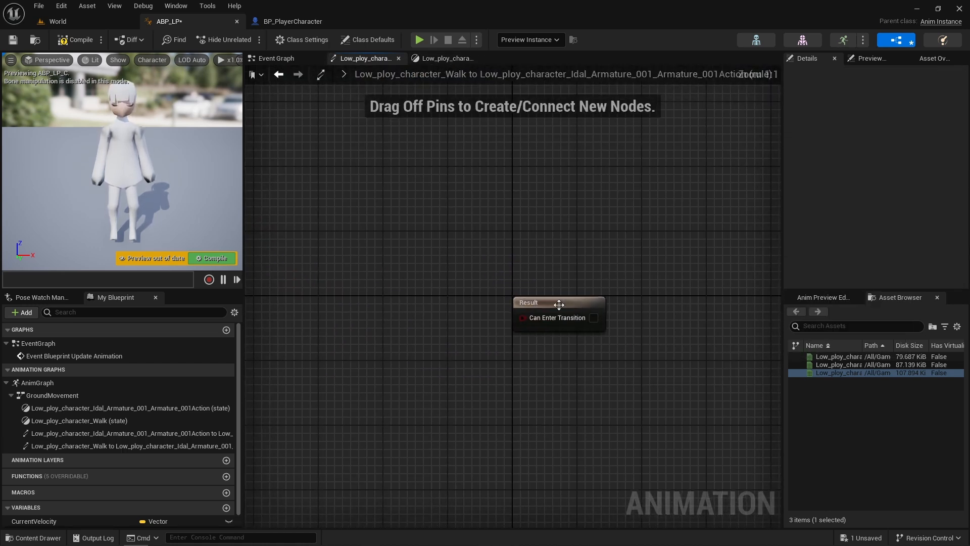
pyautogui.moveTo(34, 521); pyautogui.dragTo(359, 304)
pyautogui.click(309, 307)
pyautogui.write('g')
pyautogui.press('BackSpace')
pyautogui.write('vect')
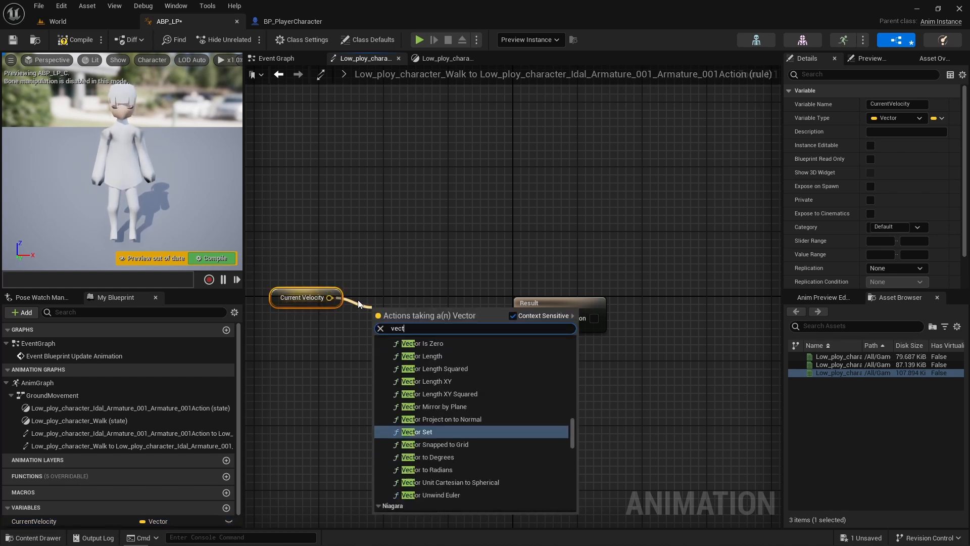
pyautogui.click(415, 353)
# - Feed the vector length into an Equal (==) node and connect its output to Can Enter Transition
pyautogui.moveTo(446, 325); pyautogui.dragTo(469, 353)
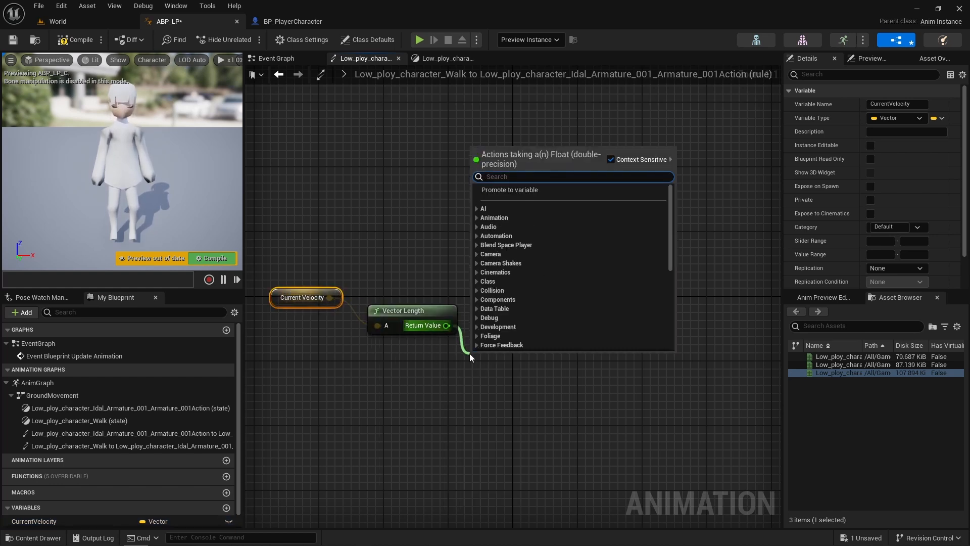
pyautogui.write('=')
pyautogui.click(514, 285)
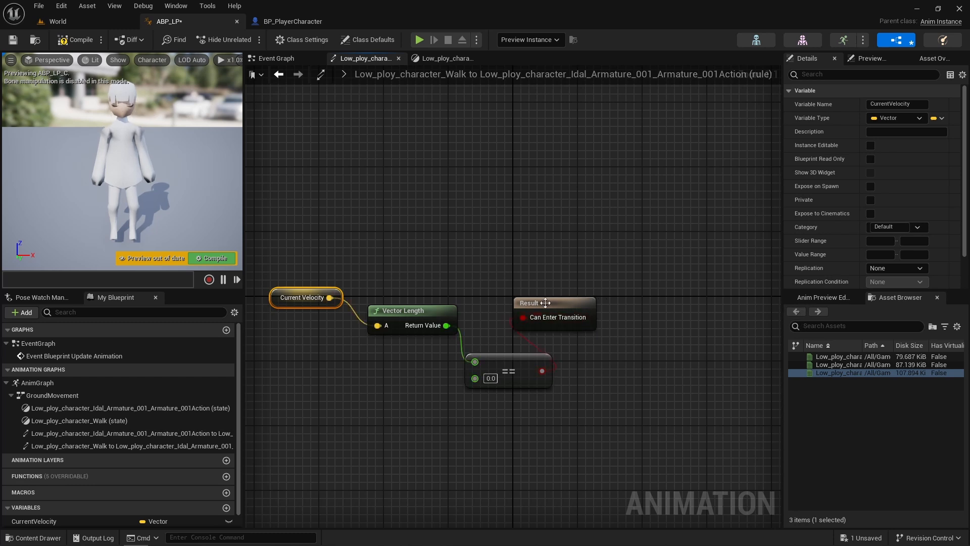
# - Arrange the Result, == and Current Velocity nodes in a row and compile the animation blueprint
pyautogui.moveTo(552, 298); pyautogui.dragTo(592, 360)
pyautogui.moveTo(477, 330); pyautogui.dragTo(579, 387)
pyautogui.moveTo(518, 365); pyautogui.dragTo(527, 325)
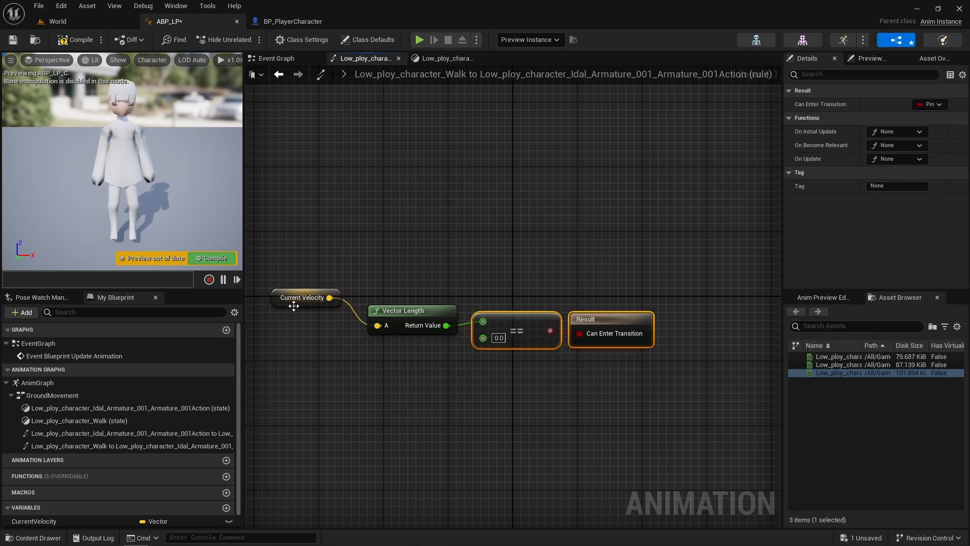
pyautogui.moveTo(293, 302); pyautogui.dragTo(309, 326)
pyautogui.click(75, 39)
# - In the Event Graph, check Try Get Pawn Owner's return value with an Is Valid node executed by Event Blueprint Update Animation
pyautogui.click(275, 58)
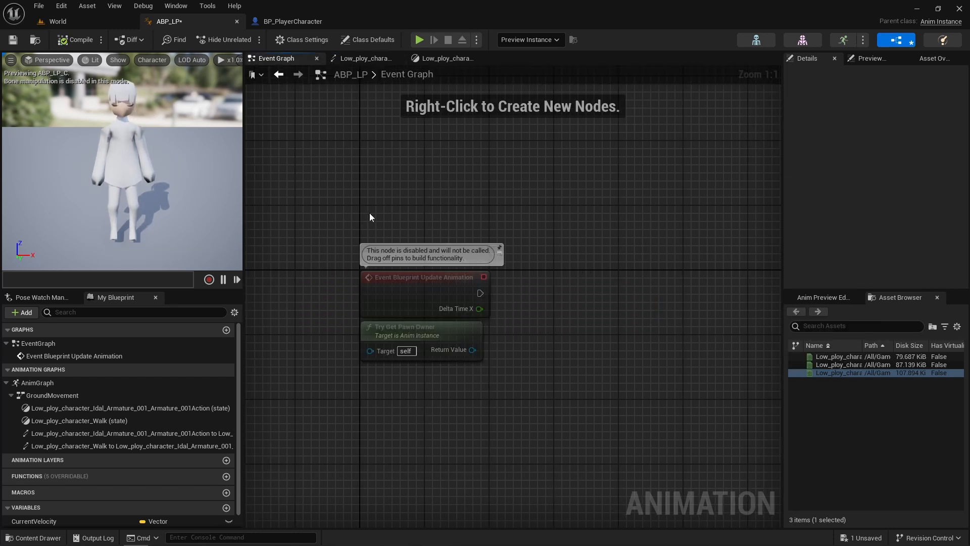
pyautogui.moveTo(434, 319); pyautogui.dragTo(519, 278)
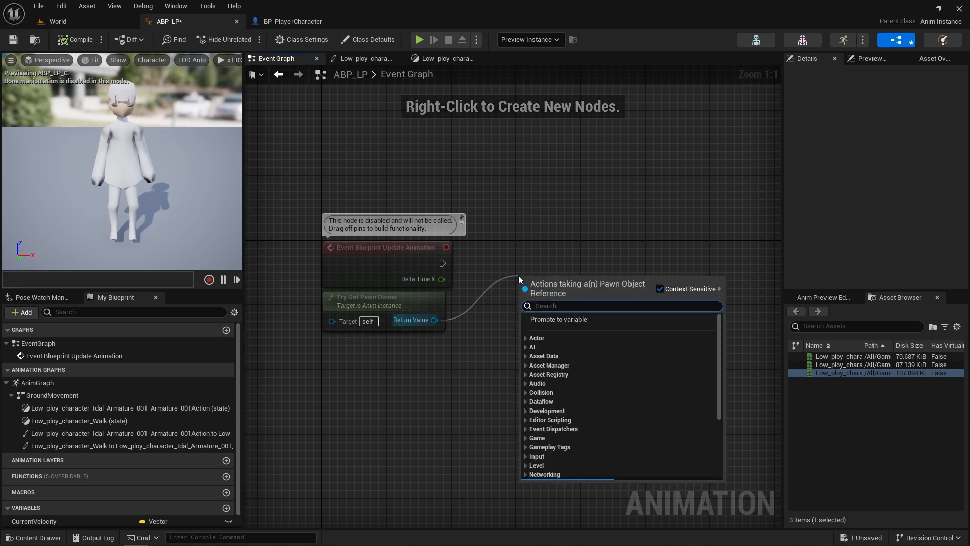
pyautogui.write('isv')
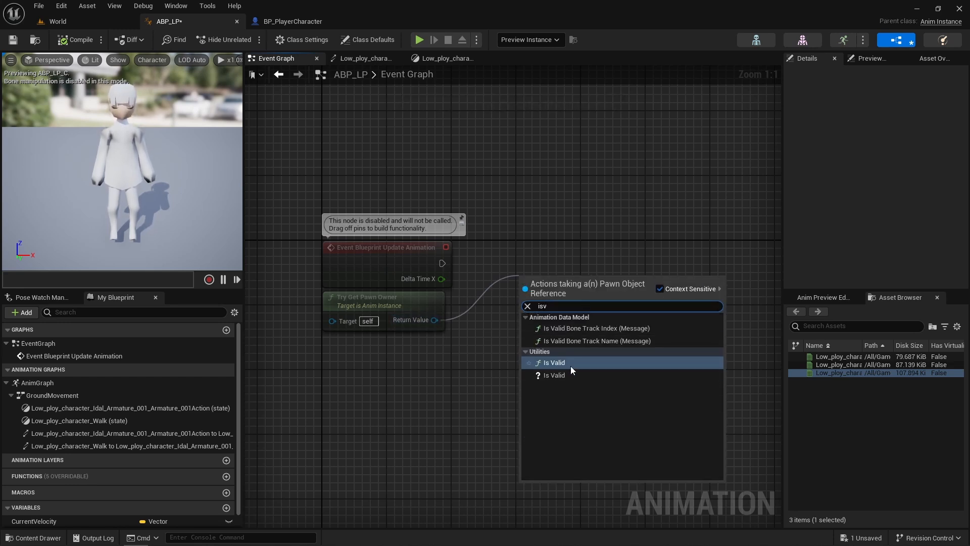
pyautogui.click(569, 375)
pyautogui.moveTo(448, 253); pyautogui.dragTo(473, 246)
pyautogui.moveTo(525, 329); pyautogui.dragTo(443, 338, button='right')
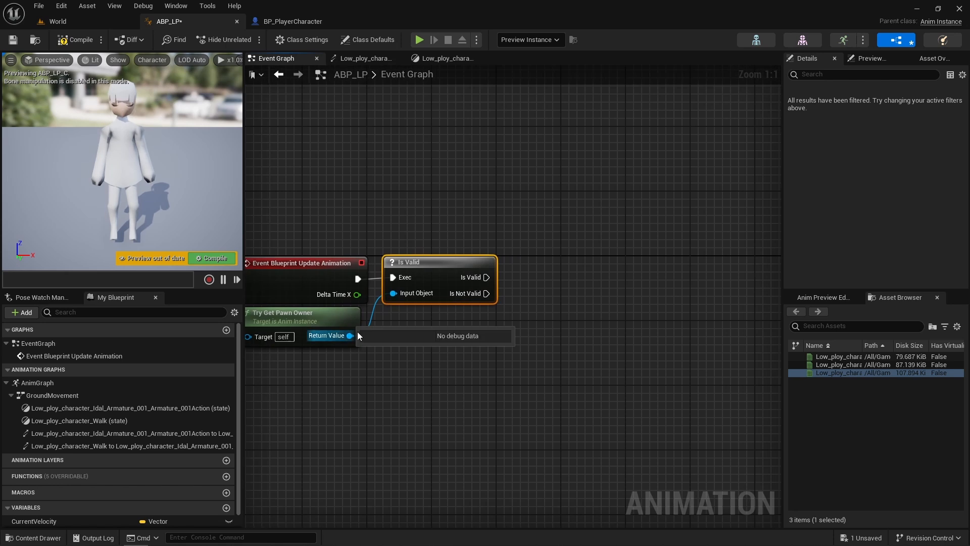
# - Add a Get Velocity node fed by the pawn owner's return value and place it below the Is Valid node
pyautogui.moveTo(351, 335); pyautogui.dragTo(494, 323)
pyautogui.write('get')
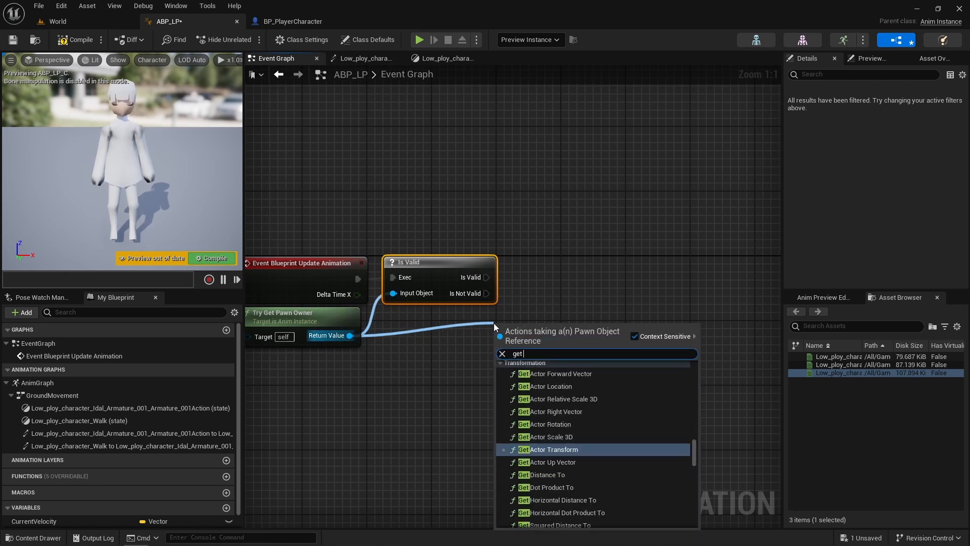
pyautogui.write(' v')
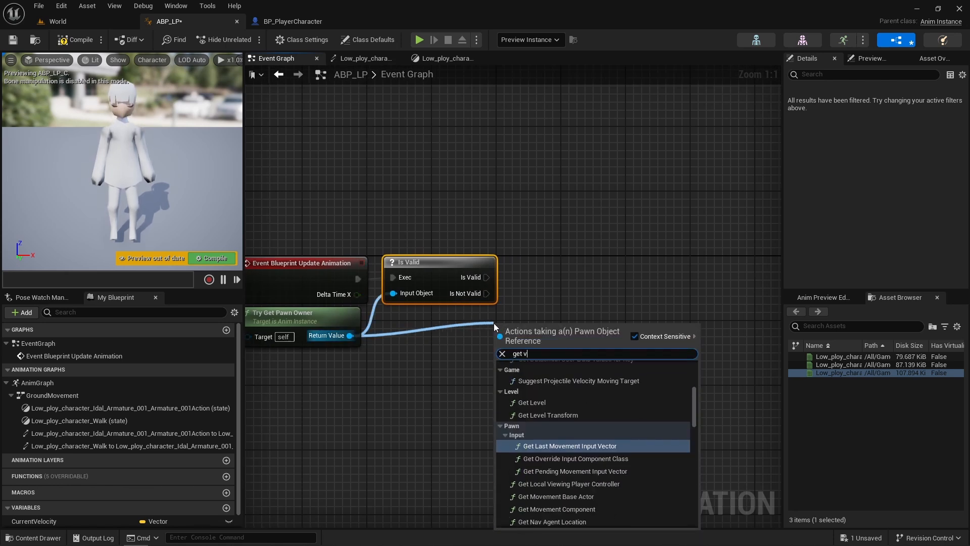
pyautogui.press('BackSpace')
pyautogui.write('vel')
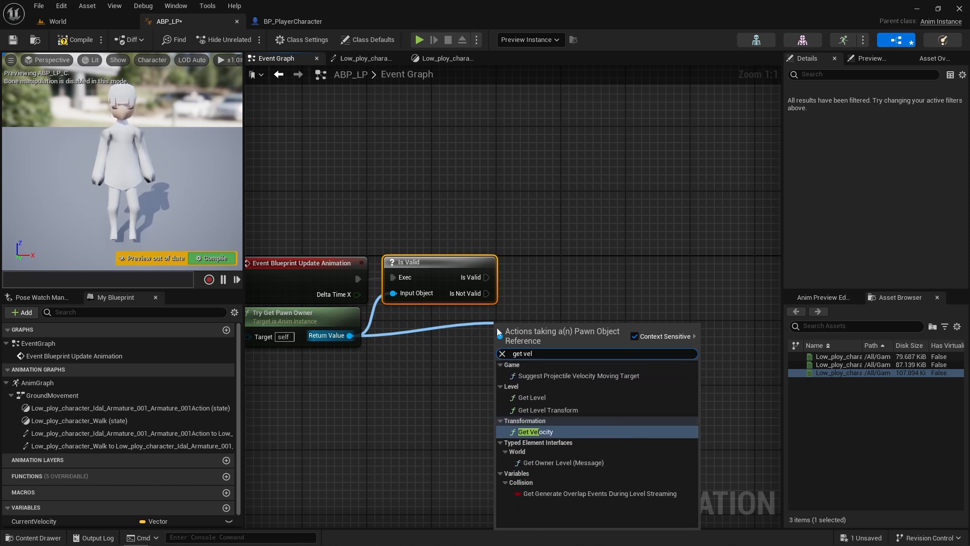
pyautogui.press('Return')
pyautogui.moveTo(536, 327); pyautogui.dragTo(450, 327)
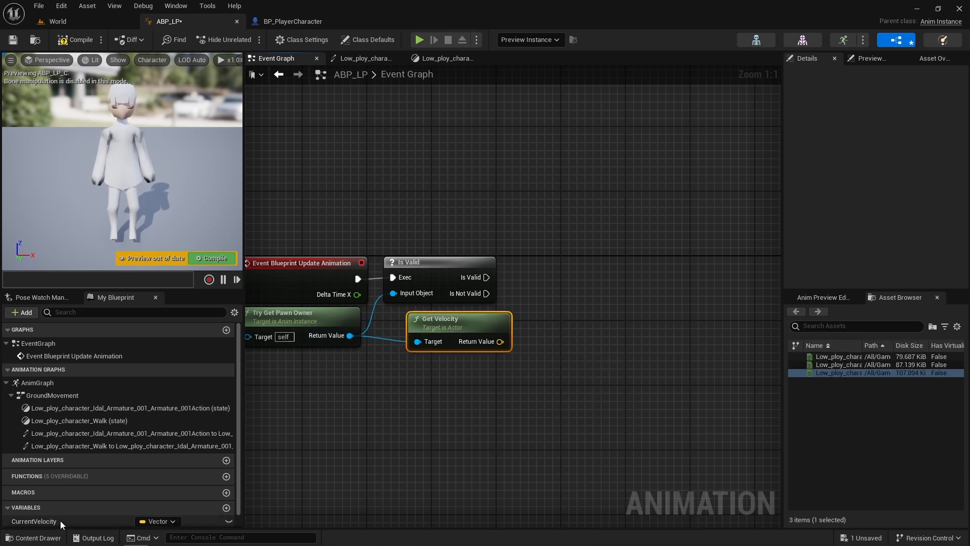
# - Add a CurrentVelocity setter fed by Get Velocity, execute it from the Is Valid output, and compile the blueprint
pyautogui.moveTo(34, 521); pyautogui.dragTo(545, 303)
pyautogui.click(560, 332)
pyautogui.moveTo(500, 342); pyautogui.dragTo(549, 324)
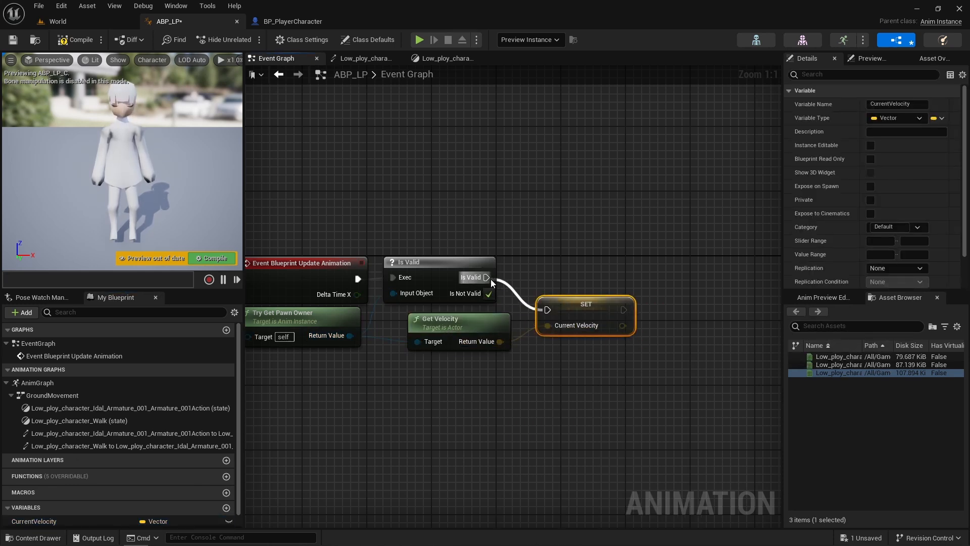
pyautogui.moveTo(486, 277); pyautogui.dragTo(565, 271)
pyautogui.click(63, 41)
# - Play the World level to check the character's animation, and stop the play session
pyautogui.click(55, 22)
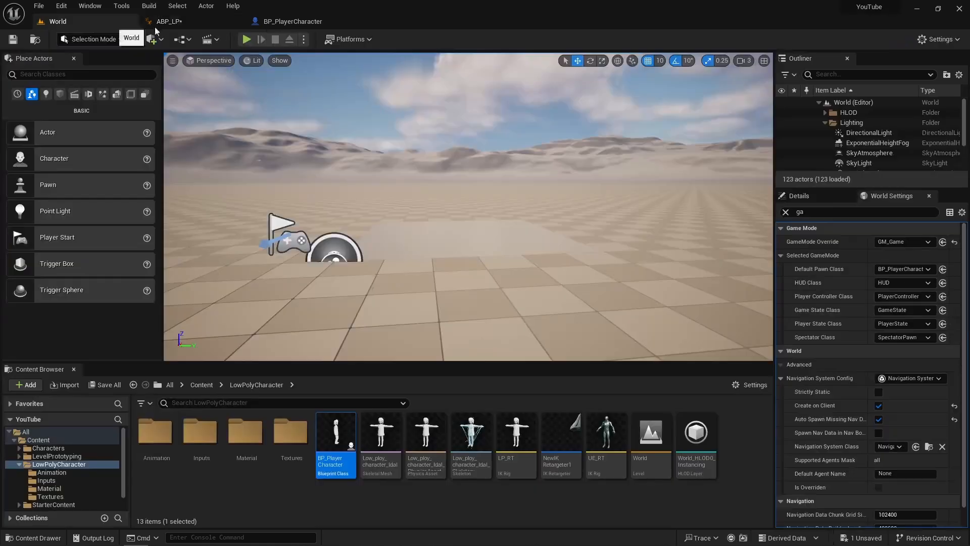
pyautogui.click(247, 39)
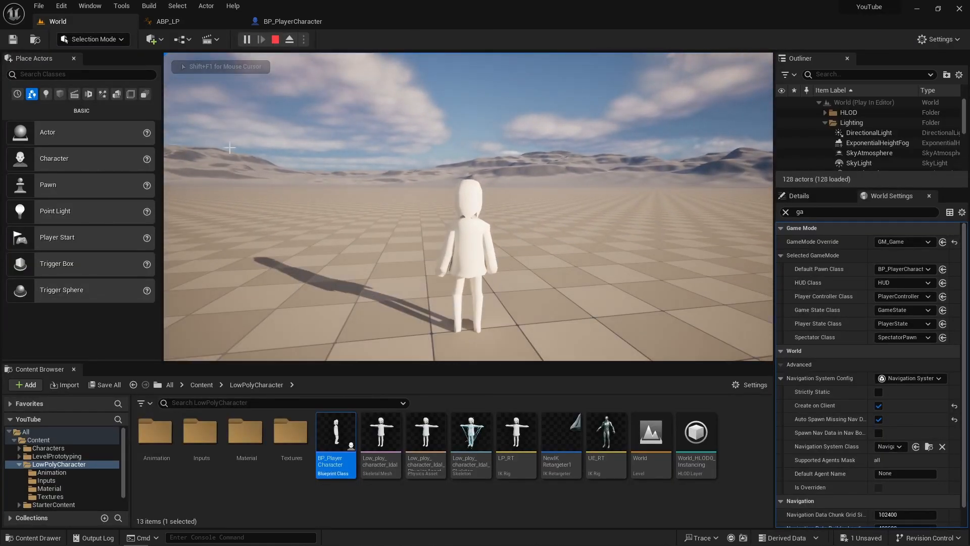
pyautogui.press('Escape')
# - Create a Blend Space for the low-poly character's skeleton in the Animation folder and name it ABS_LP_WalkRun
pyautogui.doubleClick(157, 432)
pyautogui.rightClick(357, 448)
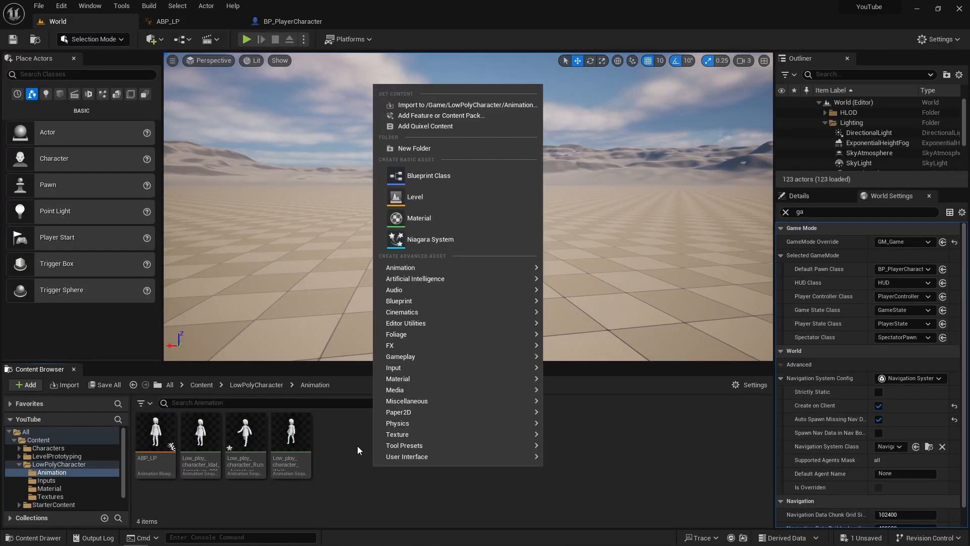
pyautogui.moveTo(455, 267)
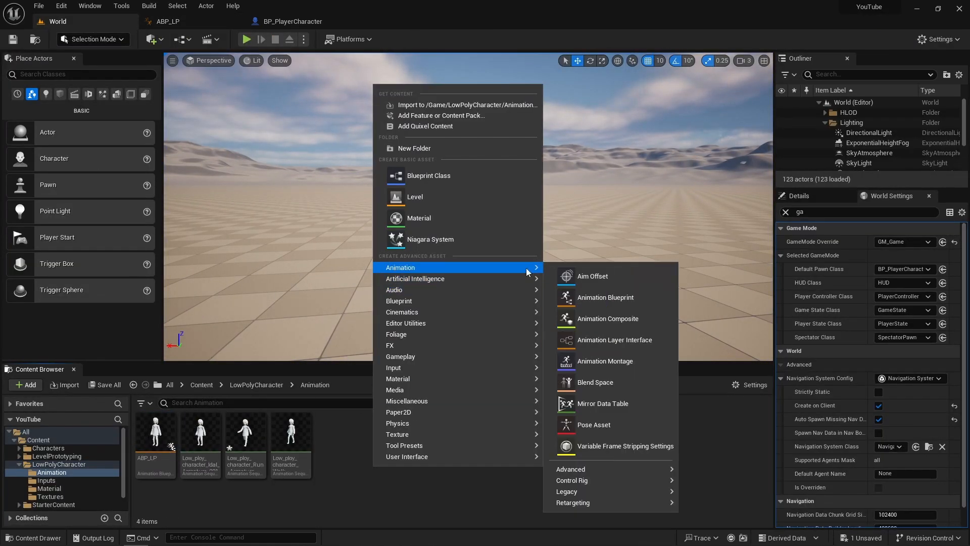
pyautogui.click(596, 383)
pyautogui.click(433, 194)
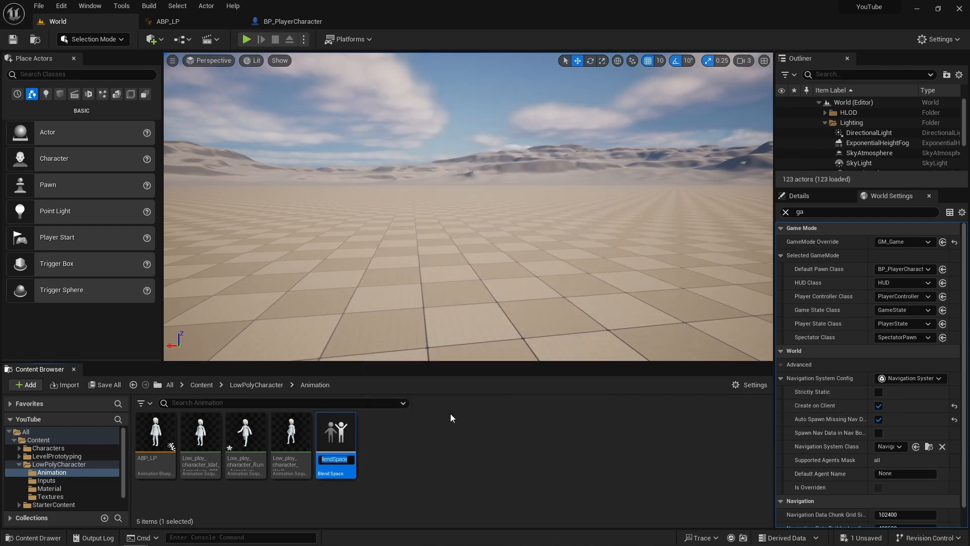
pyautogui.write('A')
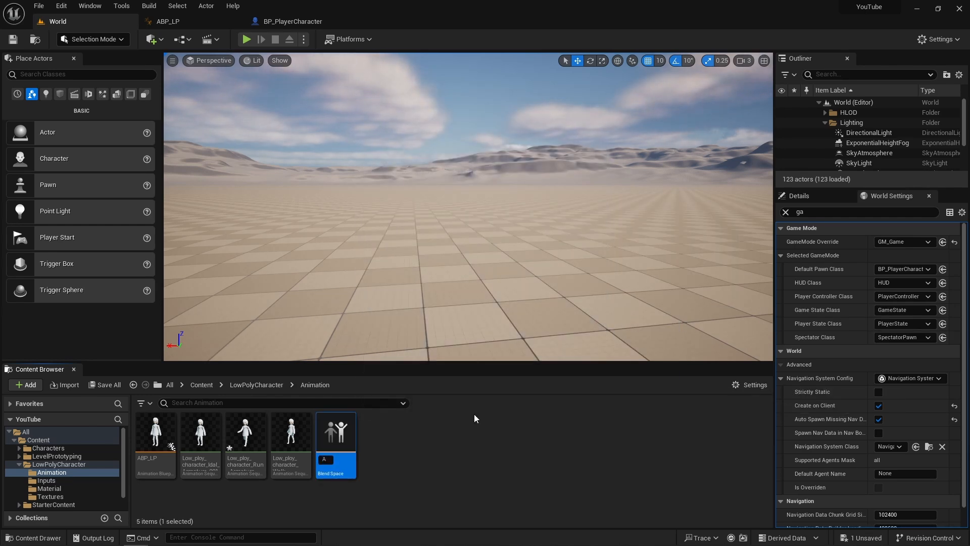
pyautogui.write('BS')
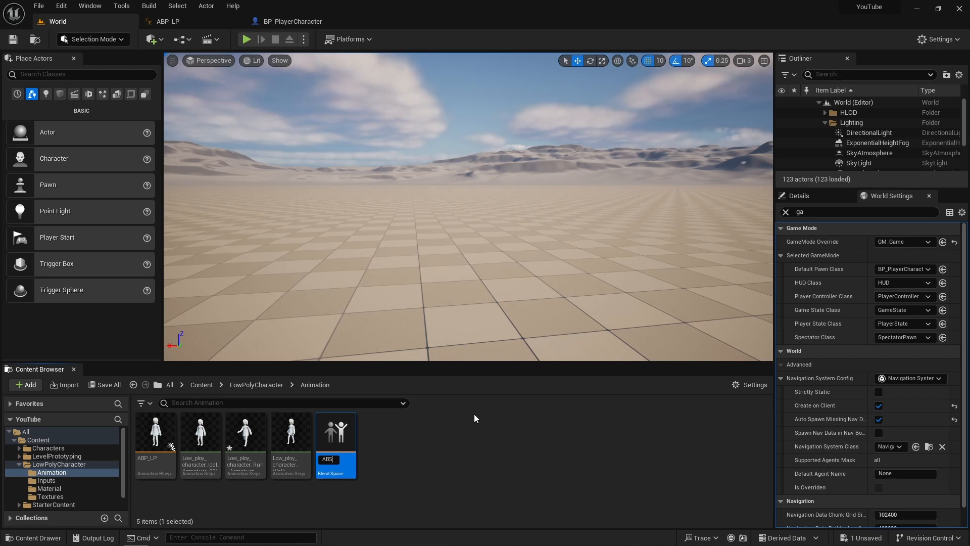
pyautogui.write('_LP_')
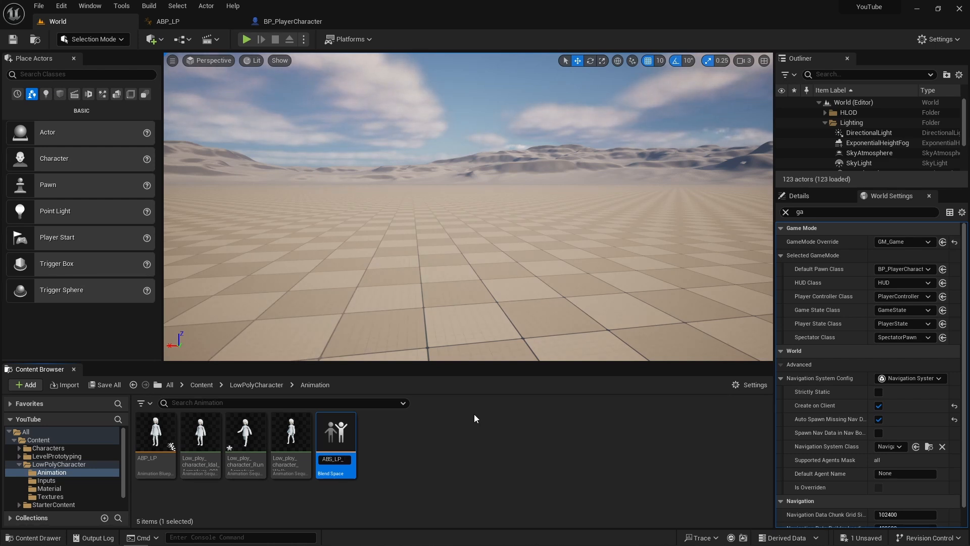
pyautogui.write('WalkRun')
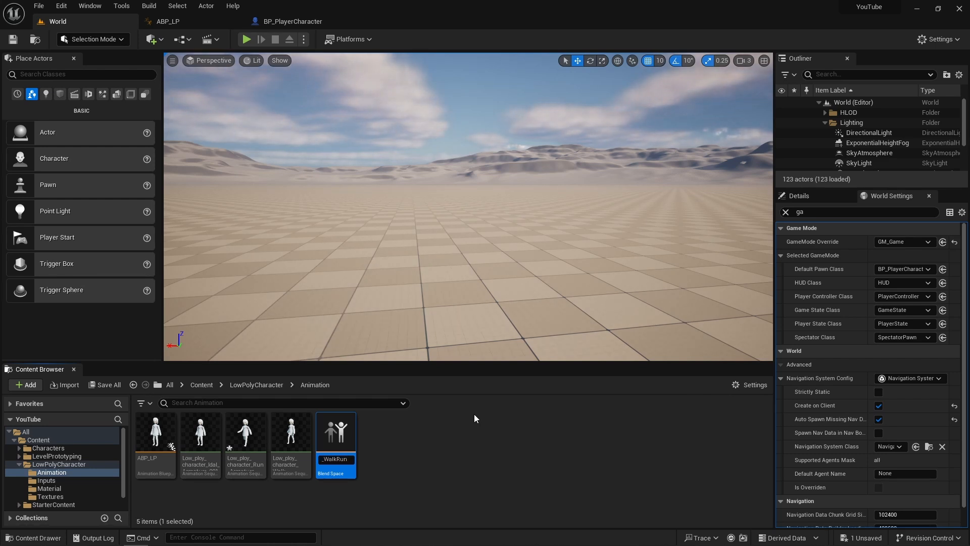
pyautogui.press('Return')
# - In the ABS_LP_WalkRun blend space, name the horizontal axis Direction and the vertical axis Speed
pyautogui.doubleClick(200, 433)
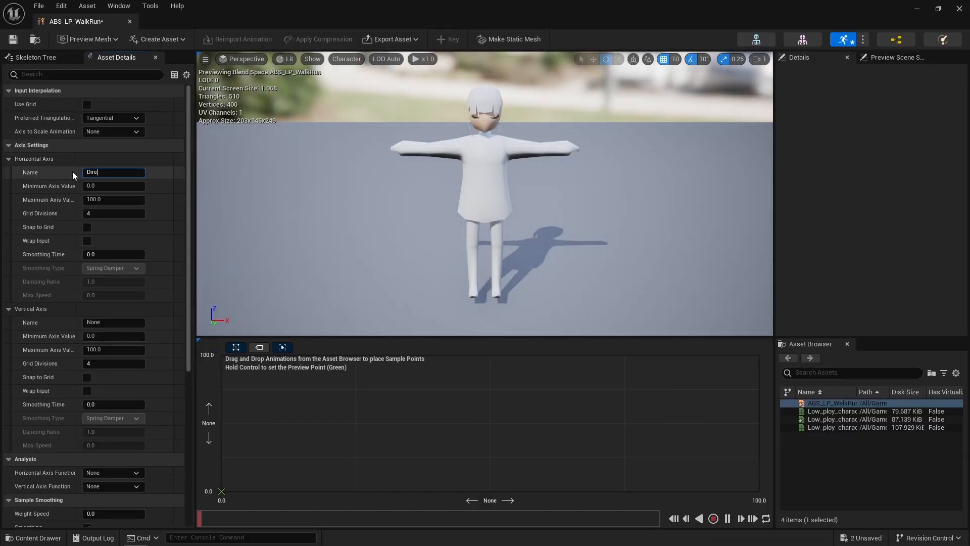
pyautogui.write('Direction')
pyautogui.click(118, 323)
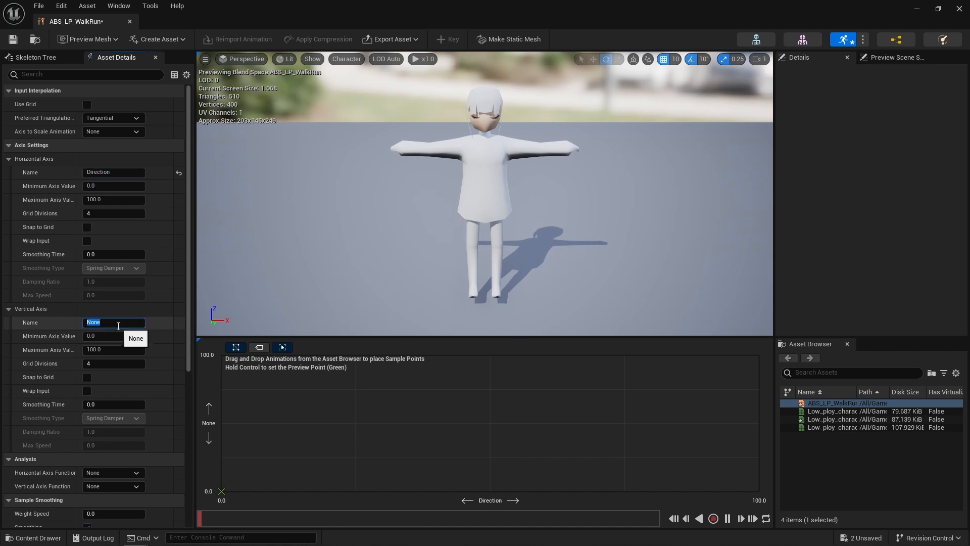
pyautogui.write('Speed')
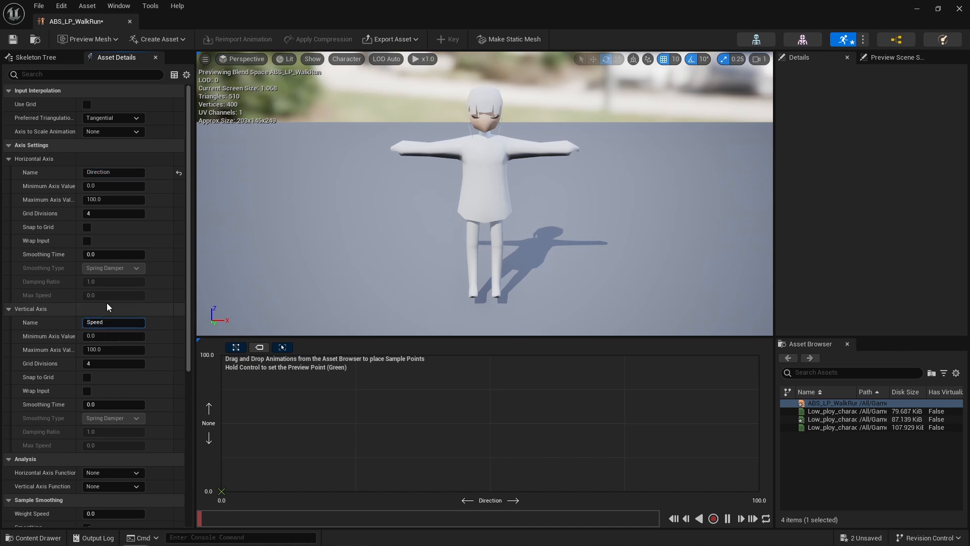
pyautogui.press('Return')
# - Place the idle, walk and run animations as samples midway along Direction, at Speed 0, about 25 and about 100 respectively
pyautogui.moveTo(828, 412); pyautogui.dragTo(491, 491)
pyautogui.click(818, 418)
pyautogui.moveTo(798, 428); pyautogui.dragTo(492, 357)
pyautogui.moveTo(508, 439); pyautogui.dragTo(492, 458)
# - Set the Speed axis maximum to 600, and move the run sample to Speed 600 and the walk sample to about 246
pyautogui.click(104, 349)
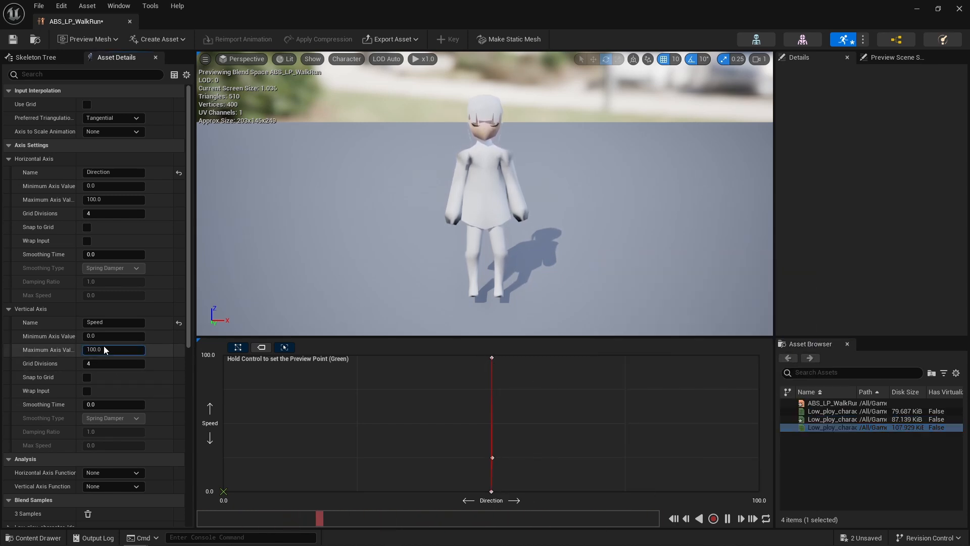
pyautogui.hotkey('ctrl', 'a')
pyautogui.write('600')
pyautogui.press('Return')
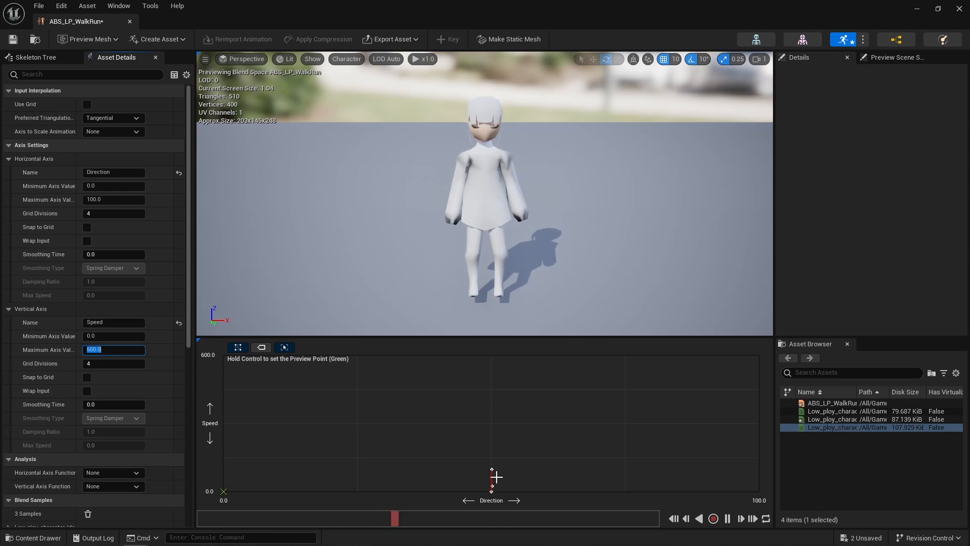
pyautogui.moveTo(480, 390); pyautogui.dragTo(490, 355)
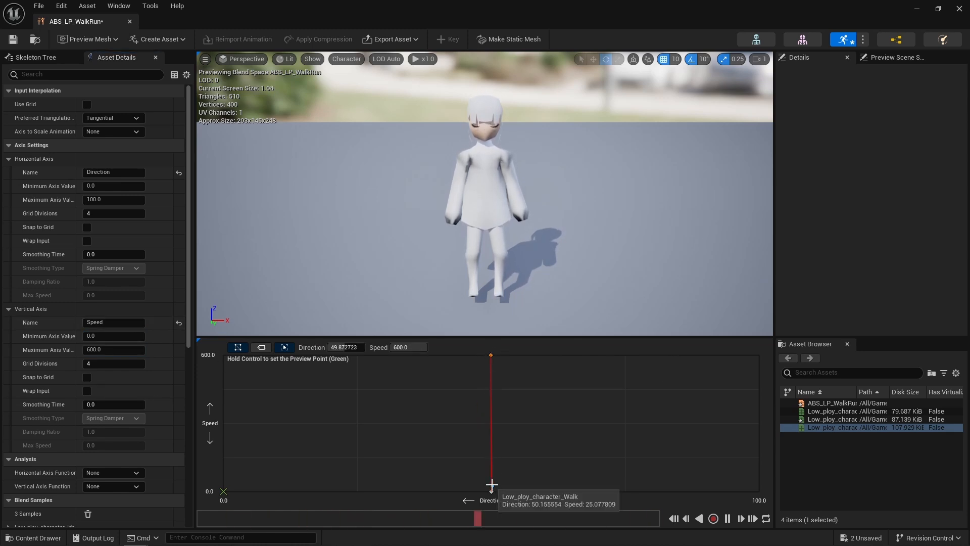
pyautogui.click(490, 436)
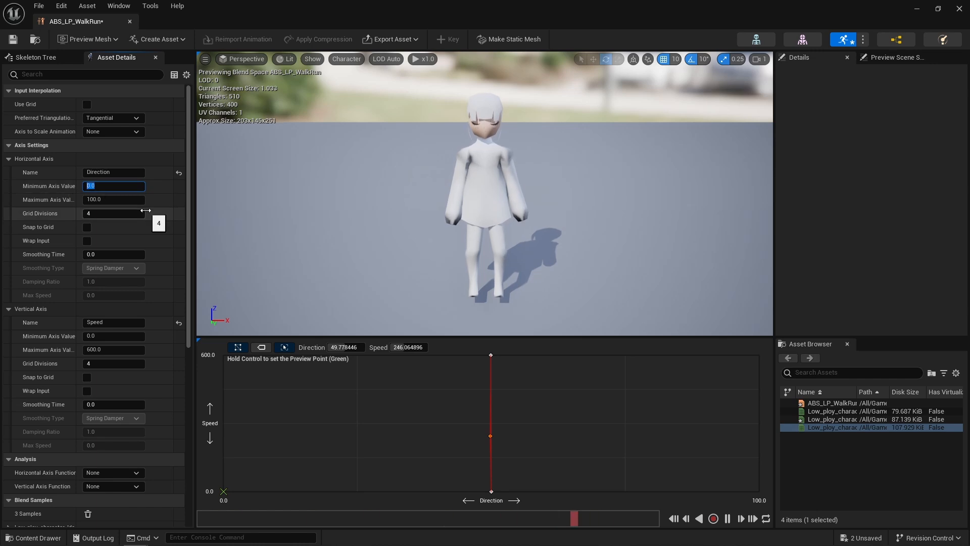
# - Set the Direction axis minimum to -180 and its maximum to 180
pyautogui.write('-180')
pyautogui.click(120, 196)
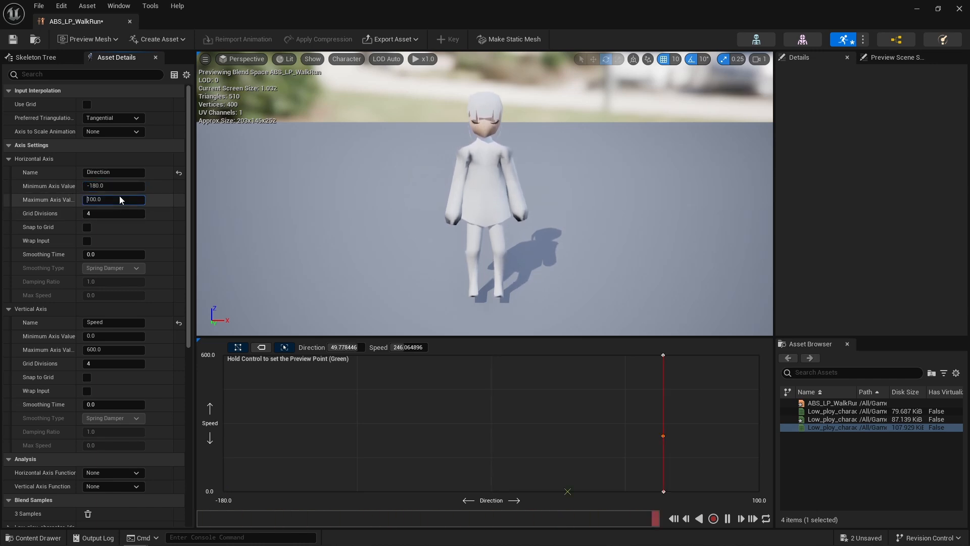
pyautogui.write('180')
pyautogui.press('Return')
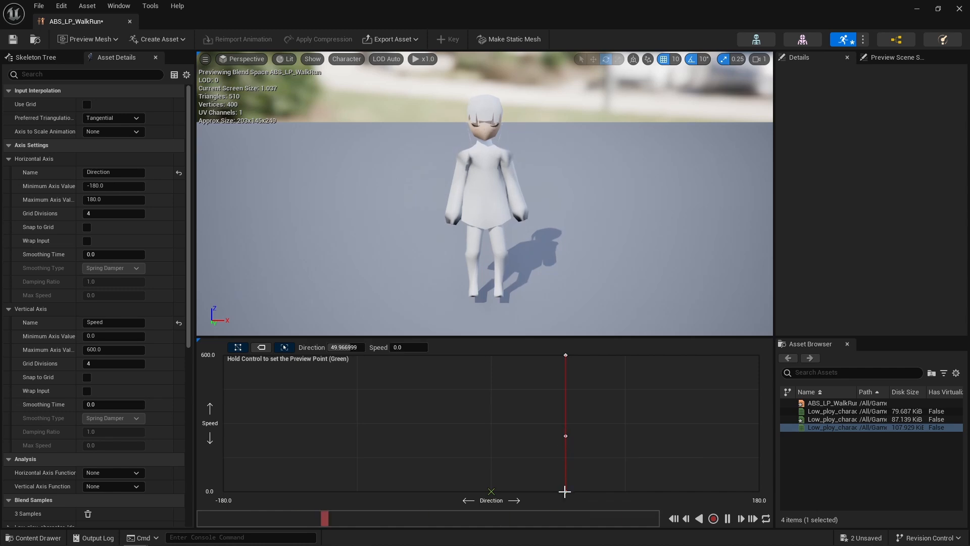
# - Move the idle, walk and run samples to Direction about 0, and lower the walk sample to Speed about 150
pyautogui.moveTo(566, 491); pyautogui.dragTo(491, 491)
pyautogui.moveTo(567, 441); pyautogui.dragTo(491, 439)
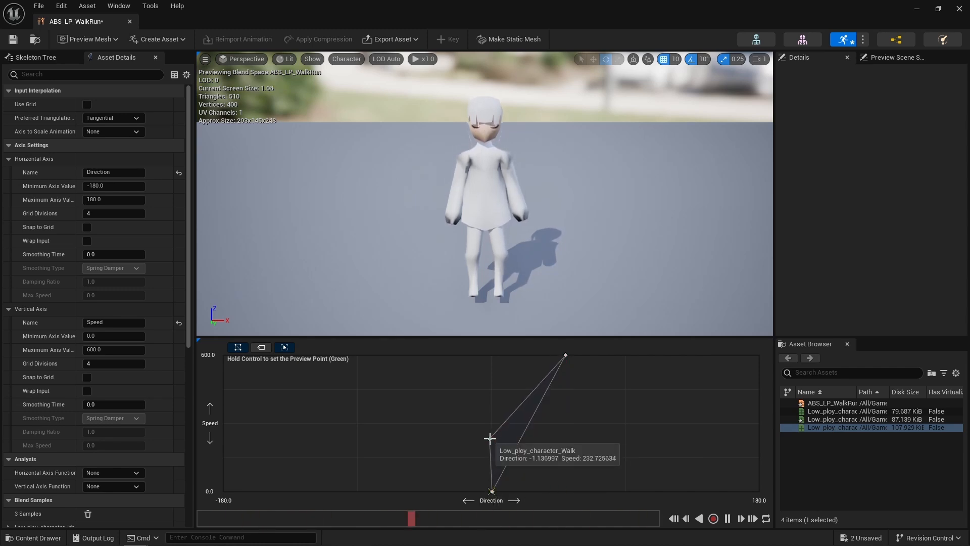
pyautogui.moveTo(565, 356); pyautogui.dragTo(492, 355)
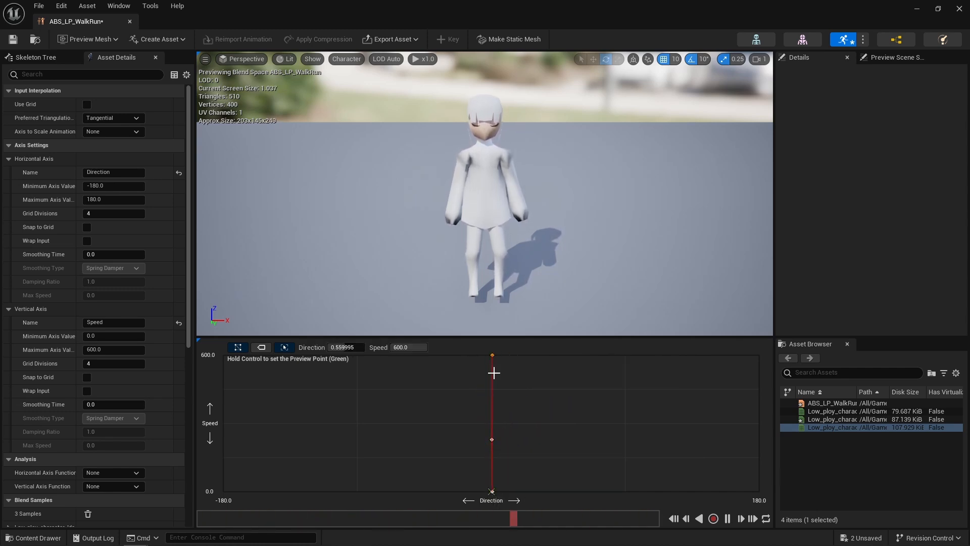
pyautogui.moveTo(492, 440); pyautogui.dragTo(493, 458)
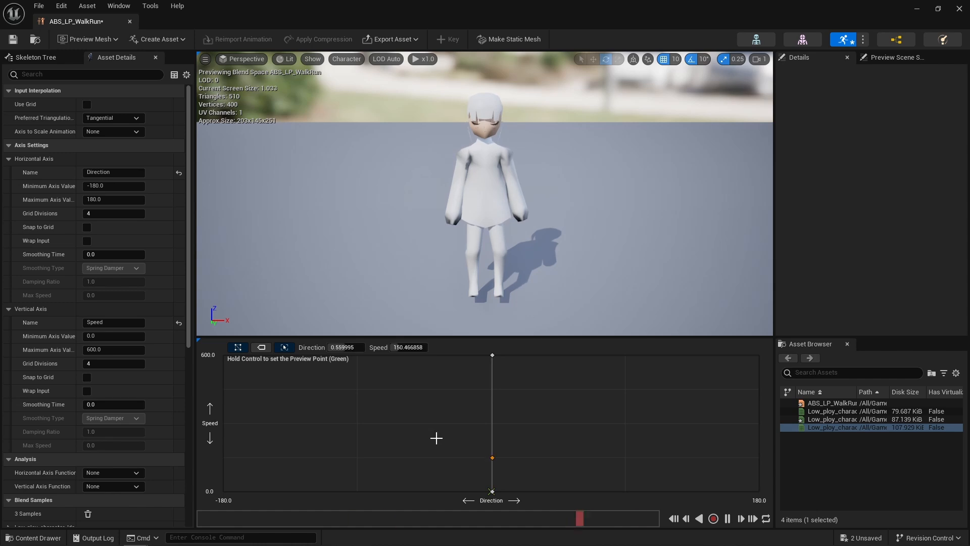
# - Save and close the ABS_LP_WalkRun blend space, and return to the ABP_LP animation blueprint
pyautogui.click(14, 40)
pyautogui.click(129, 22)
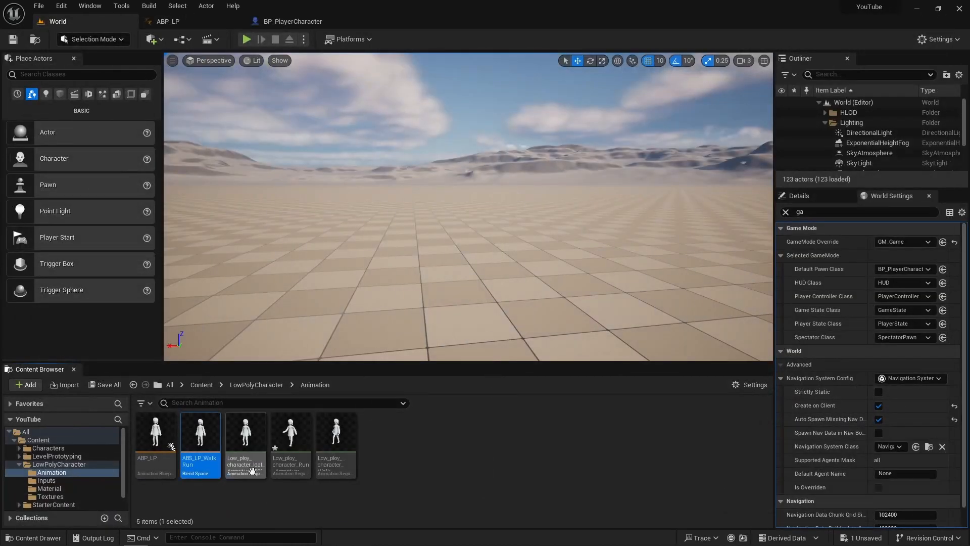
pyautogui.click(168, 21)
# - Replace the existing states in GroundMovement with an ABS_LP_WalkRun state linked from Entry
pyautogui.moveTo(802, 381); pyautogui.dragTo(487, 337)
pyautogui.click(490, 270)
pyautogui.press('Delete')
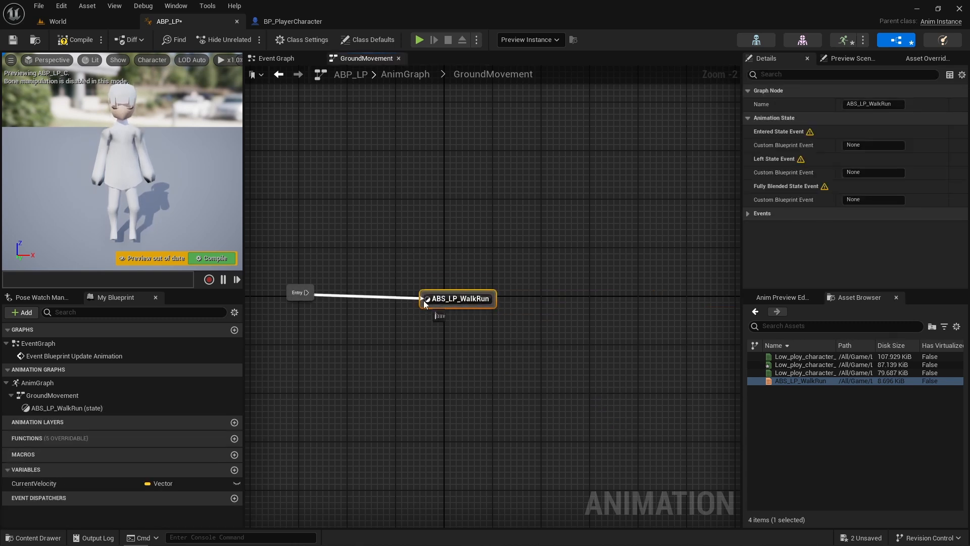
pyautogui.moveTo(425, 303); pyautogui.dragTo(450, 297)
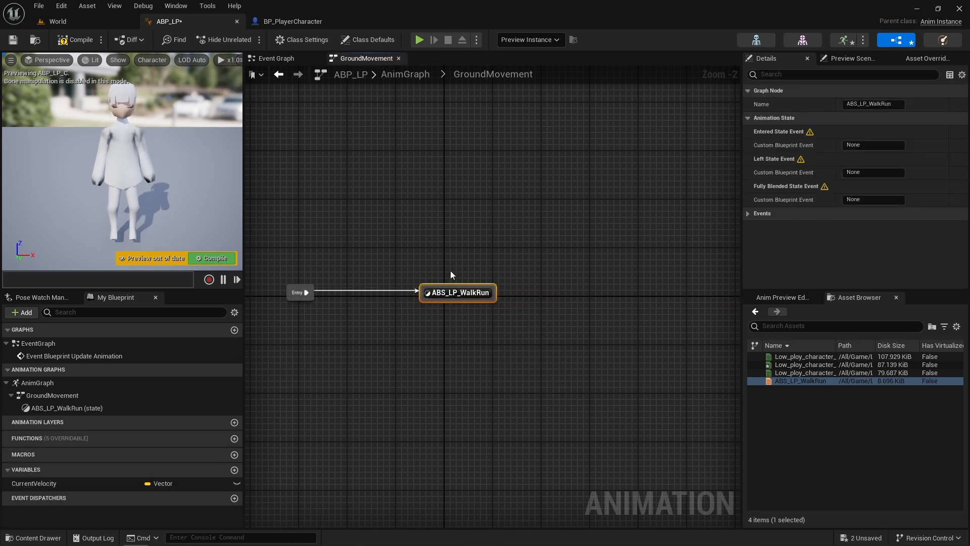
# - Open the ABS_LP_WalkRun state and place a getter for CurrentVelocity in its graph
pyautogui.doubleClick(455, 293)
pyautogui.click(471, 307)
pyautogui.moveTo(387, 302); pyautogui.dragTo(474, 259, button='right')
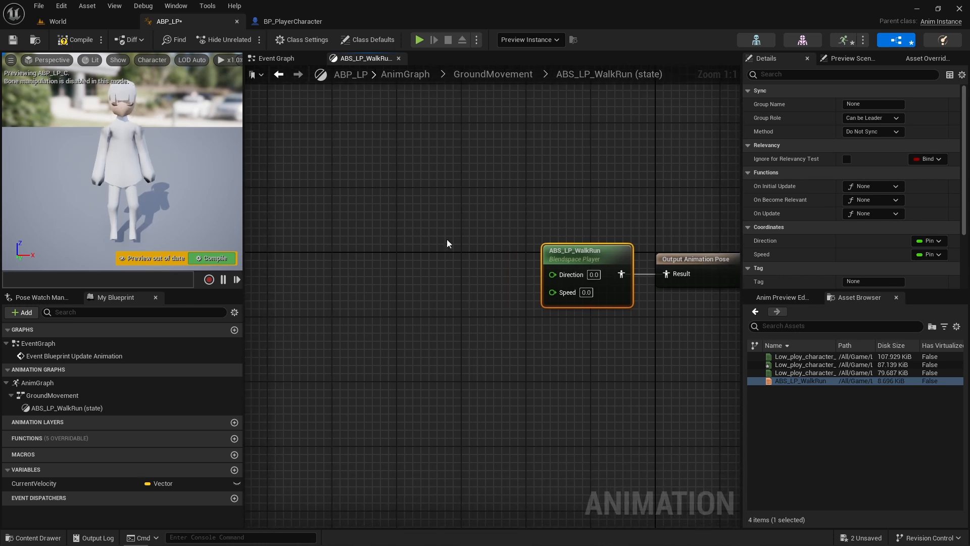
pyautogui.moveTo(69, 483); pyautogui.dragTo(422, 303)
pyautogui.click(387, 303)
# - Add a Vector Length node fed by Current Velocity and connect its result to the blend space player's Speed input
pyautogui.write('get')
pyautogui.press('BackSpace')
pyautogui.press('BackSpace')
pyautogui.press('BackSpace')
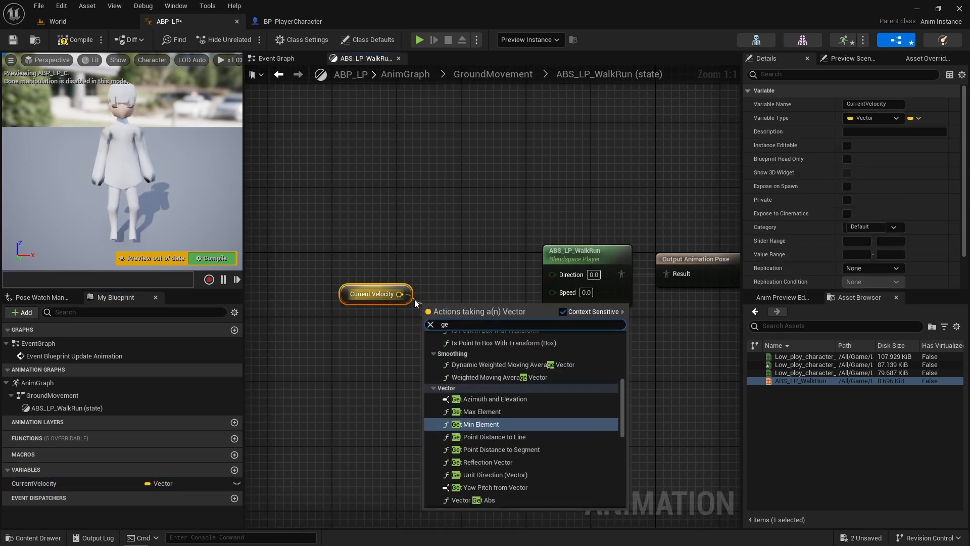
pyautogui.write('vec')
pyautogui.click(475, 375)
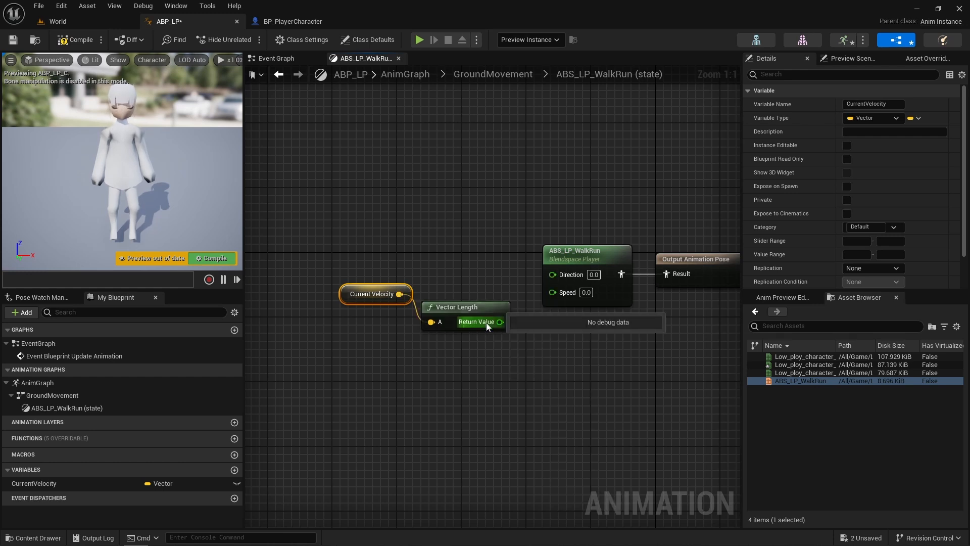
pyautogui.moveTo(500, 322); pyautogui.dragTo(555, 294)
pyautogui.moveTo(350, 298); pyautogui.dragTo(342, 330)
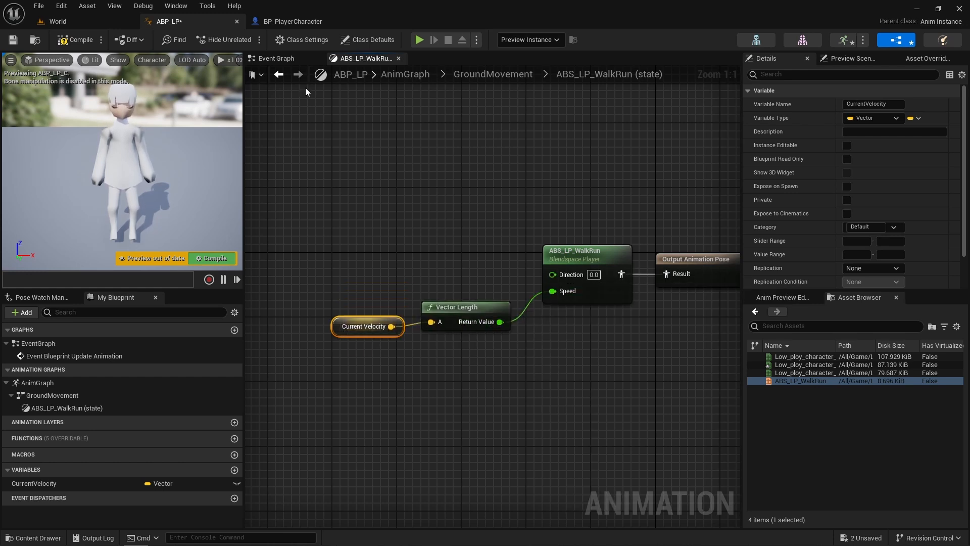
# - In the Event Graph, add a Get Actor Rotation node fed by Try Get Pawn Owner and place it below Get Velocity
pyautogui.click(265, 60)
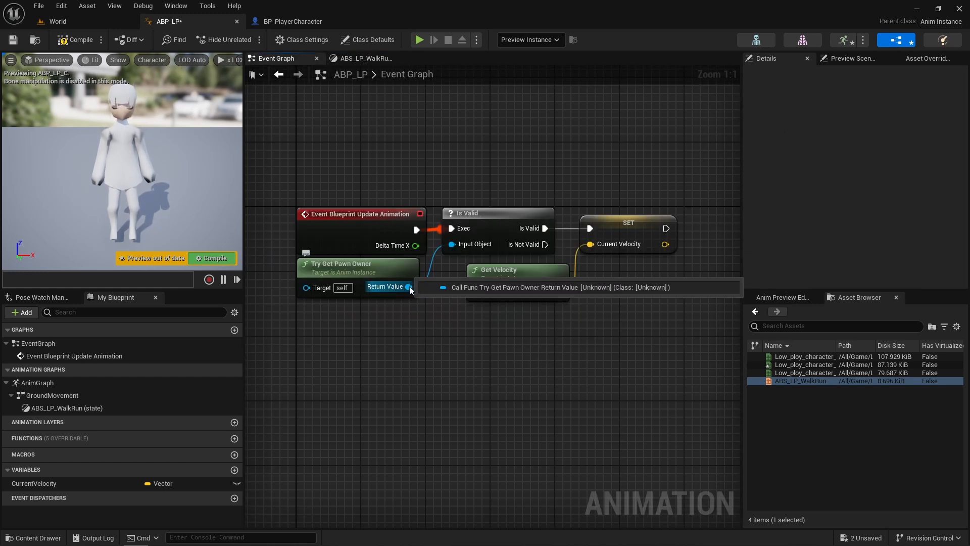
pyautogui.moveTo(409, 287); pyautogui.dragTo(444, 349)
pyautogui.write('get ac')
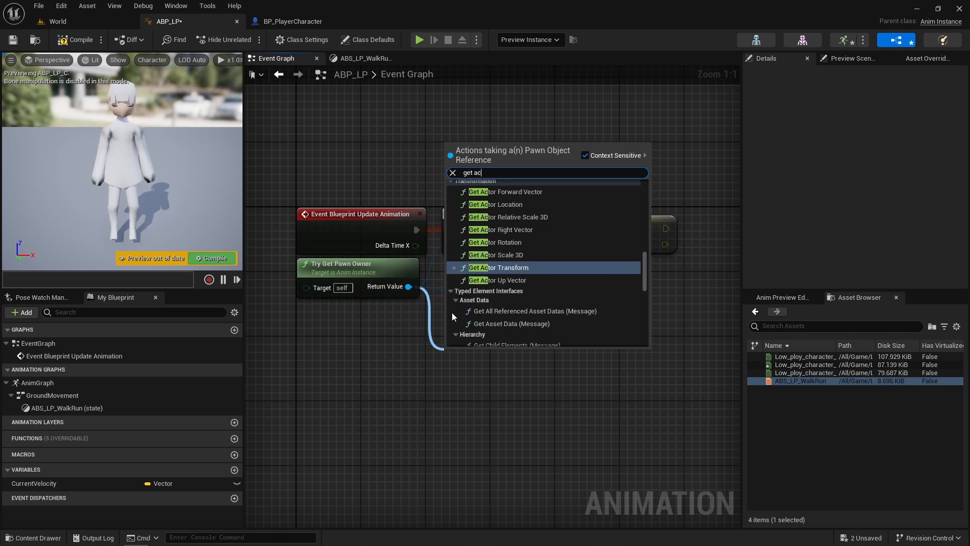
pyautogui.click(495, 242)
pyautogui.moveTo(498, 356); pyautogui.dragTo(520, 317)
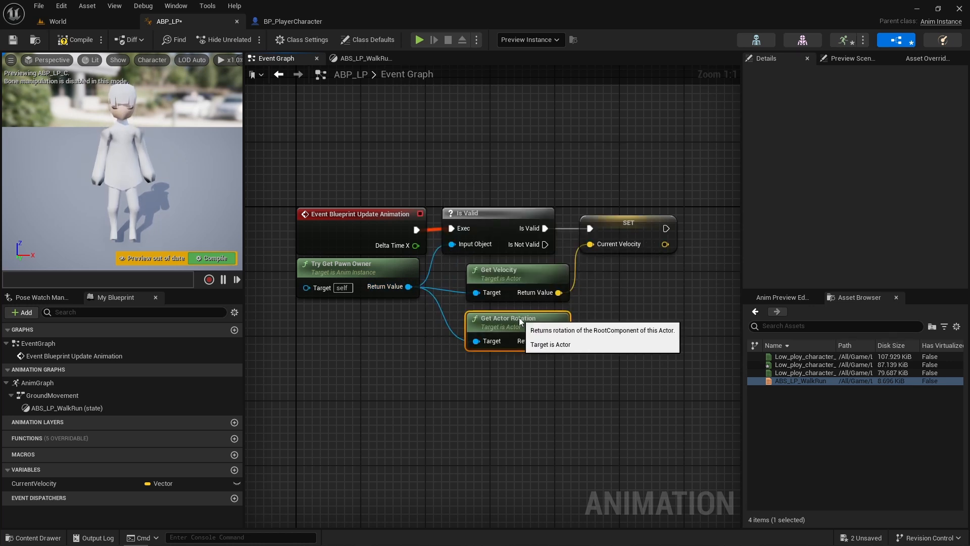
pyautogui.moveTo(337, 369); pyautogui.dragTo(285, 361, button='right')
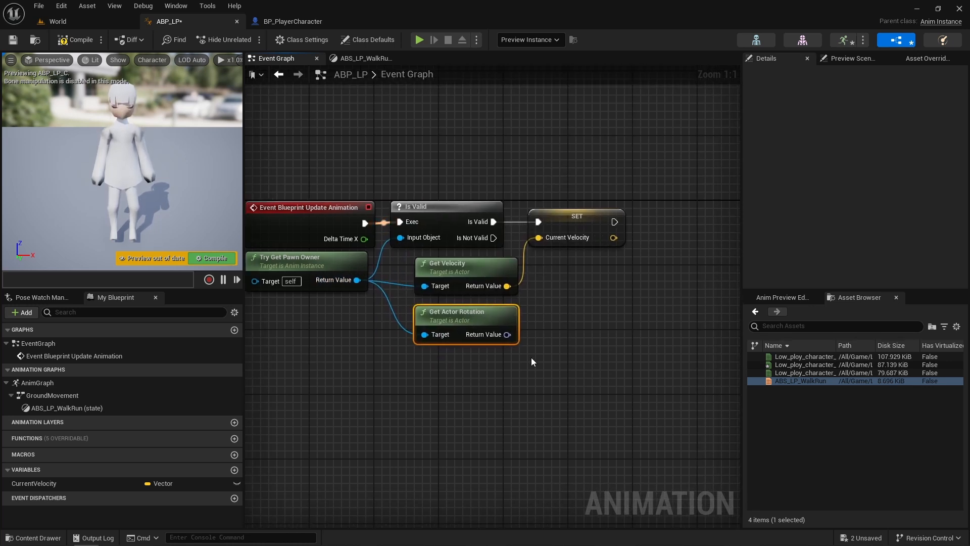
# - Add a Calculate Direction node that takes the Get Velocity result and the actor rotation as Base Rotation
pyautogui.moveTo(507, 335); pyautogui.dragTo(495, 279)
pyautogui.write('cal')
pyautogui.click(615, 399)
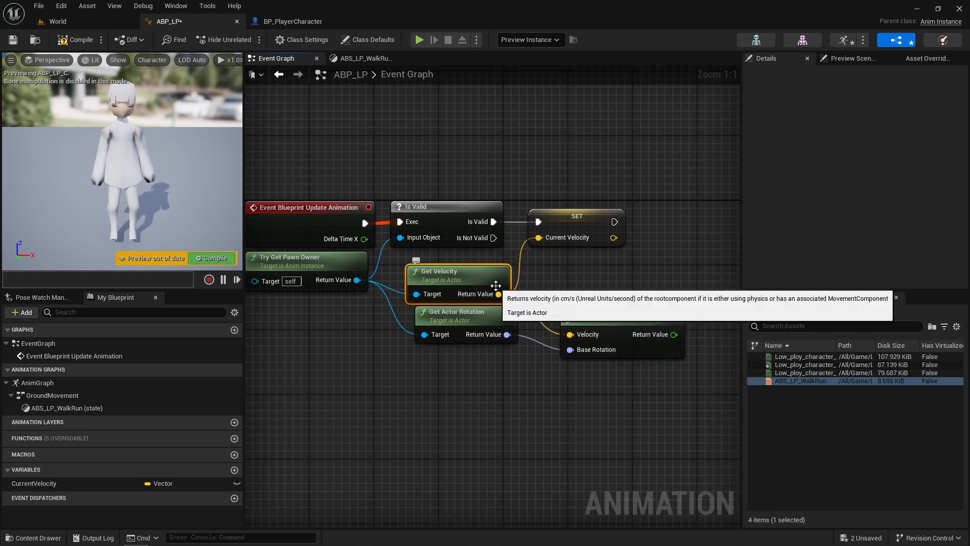
pyautogui.moveTo(555, 288); pyautogui.dragTo(416, 318, button='right')
# - Promote the Calculate Direction result to a variable named Direction and chain its SET node after the Current Velocity SET
pyautogui.moveTo(535, 364); pyautogui.dragTo(551, 314)
pyautogui.click(590, 365)
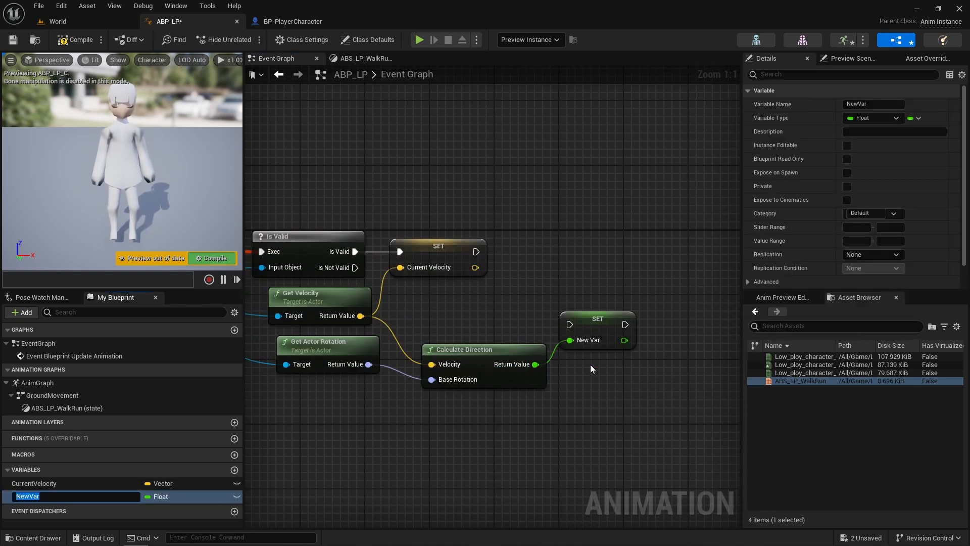
pyautogui.write('Direction')
pyautogui.press('Return')
pyautogui.moveTo(569, 324); pyautogui.dragTo(474, 251)
pyautogui.moveTo(596, 316); pyautogui.dragTo(581, 260)
# - In the ABS_LP_WalkRun state, feed Direction into the blend space player's Direction input, then compile and save the blueprint
pyautogui.click(361, 58)
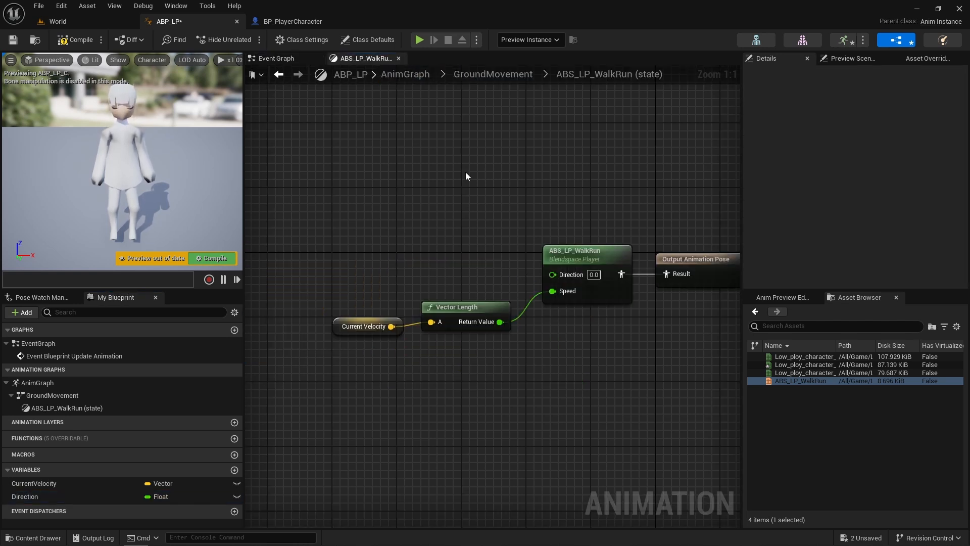
pyautogui.click(24, 496)
pyautogui.moveTo(24, 496); pyautogui.dragTo(552, 273)
pyautogui.click(77, 40)
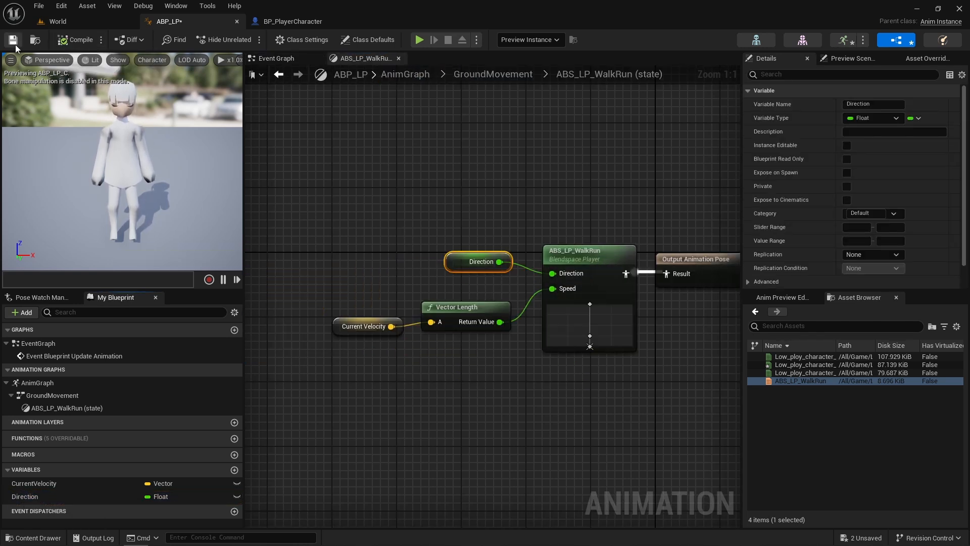
pyautogui.click(13, 41)
# - Play the World level and move the character around to check the idle and run animations
pyautogui.click(70, 22)
pyautogui.hotkey('alt', 'p')
pyautogui.press('w')
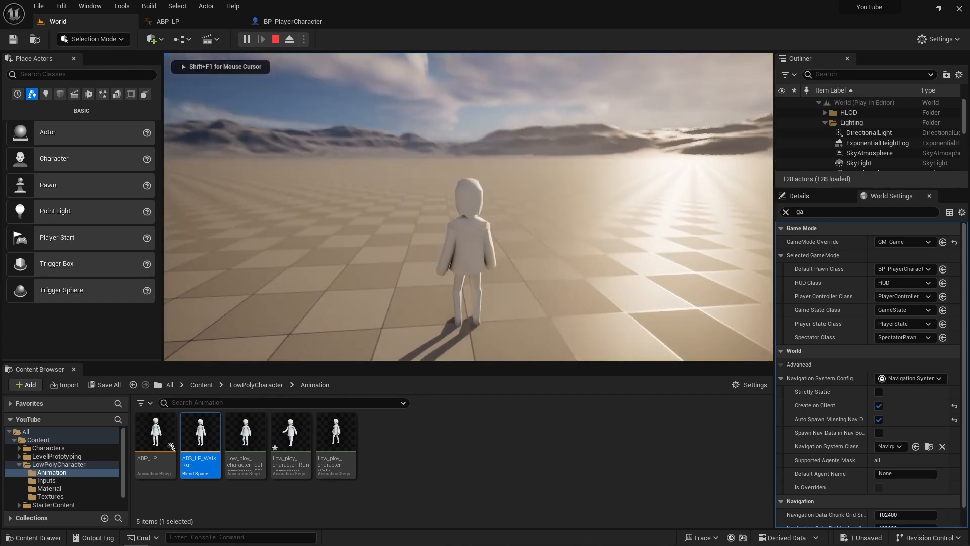
pyautogui.press('d')
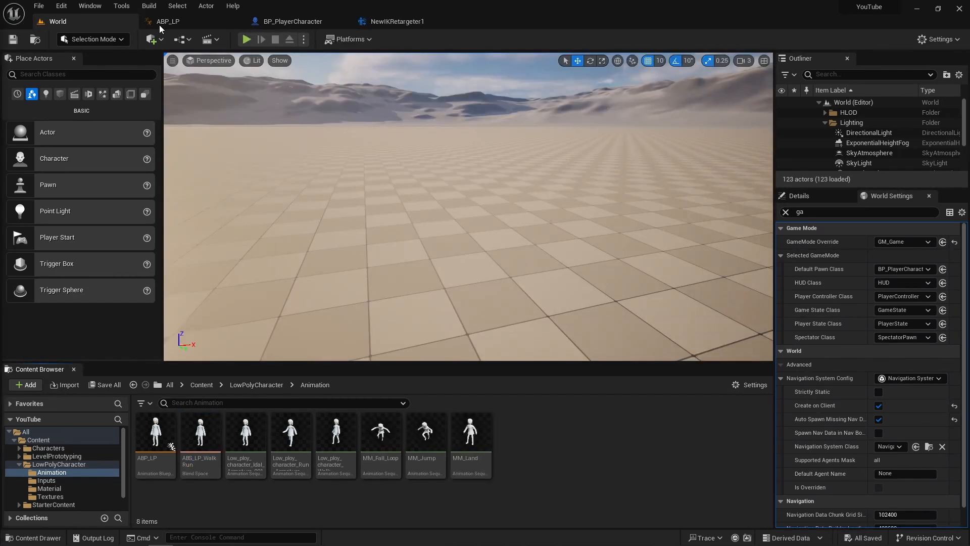
# - Add MM_Jump, MM_Land and MM_Fall_Loop as states around ABS_LP_WalkRun in the GroundMovement state machine of ABP_LP
pyautogui.click(161, 23)
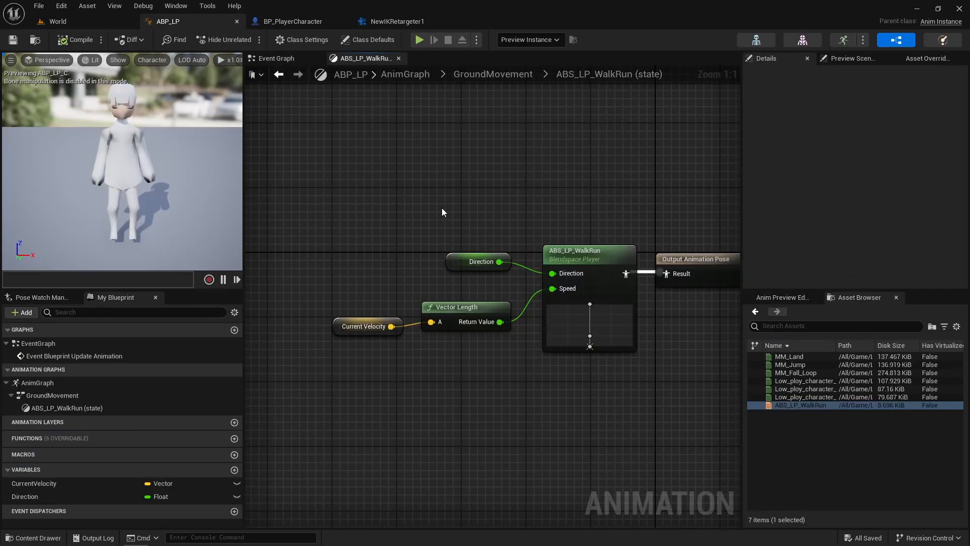
pyautogui.click(476, 75)
pyautogui.moveTo(480, 185); pyautogui.dragTo(362, 222, button='right')
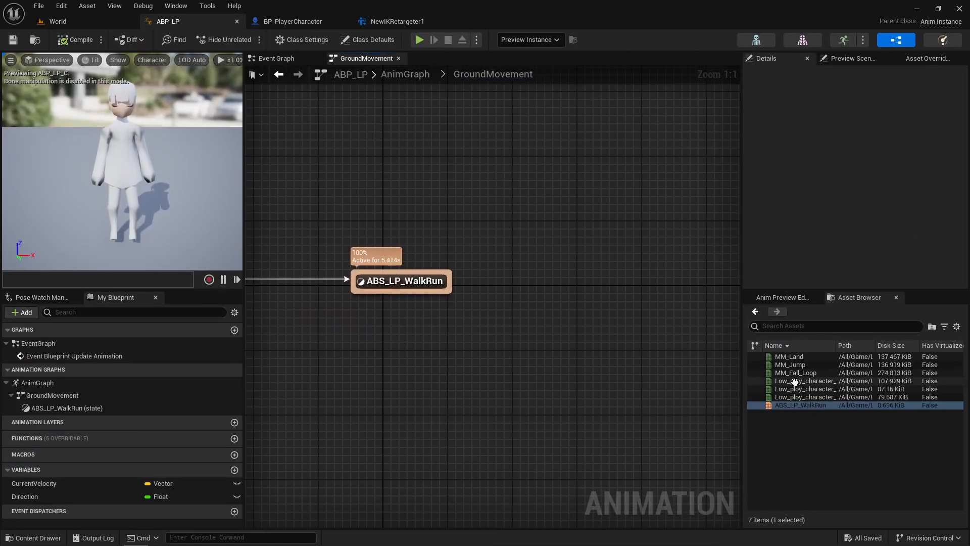
pyautogui.click(786, 364)
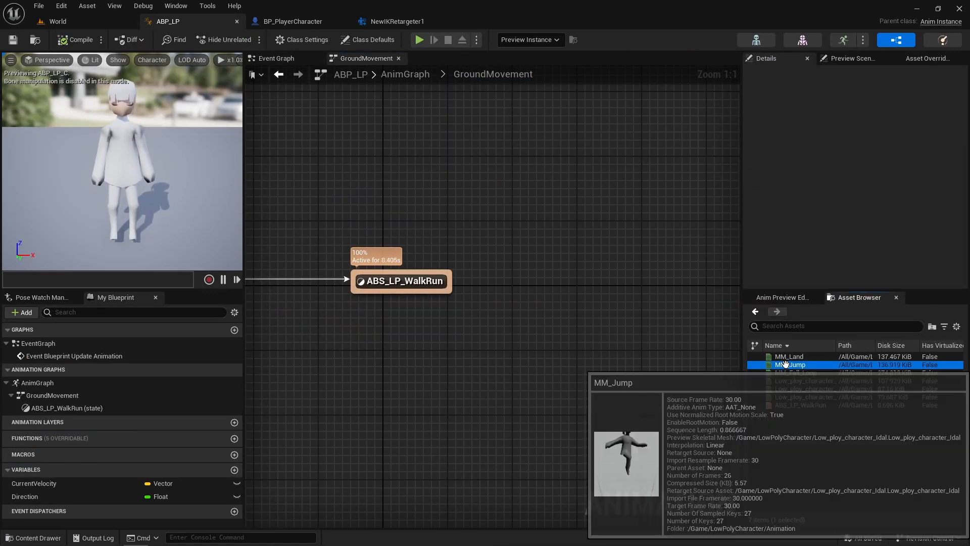
pyautogui.moveTo(786, 365); pyautogui.dragTo(515, 184)
pyautogui.click(785, 356)
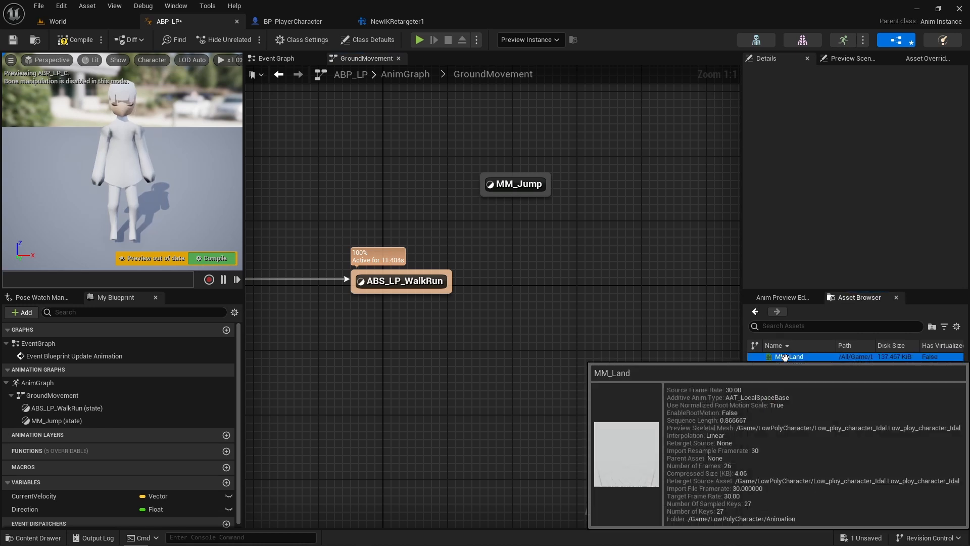
pyautogui.moveTo(785, 356); pyautogui.dragTo(536, 334)
pyautogui.moveTo(795, 372); pyautogui.dragTo(672, 258)
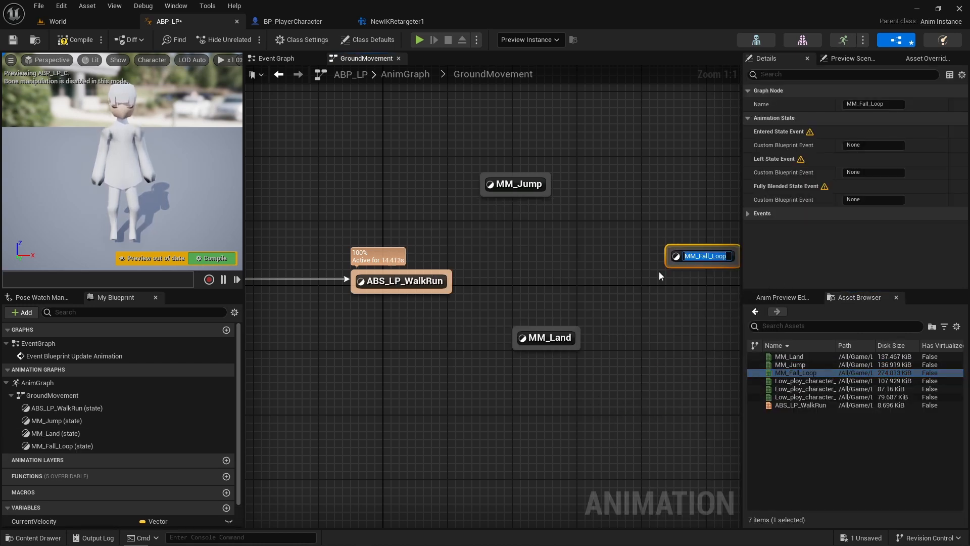
# - Create a transition loop from ABS_LP_WalkRun to MM_Jump, MM_Fall_Loop, MM_Land and back to ABS_LP_WalkRun
pyautogui.moveTo(449, 281); pyautogui.dragTo(516, 185)
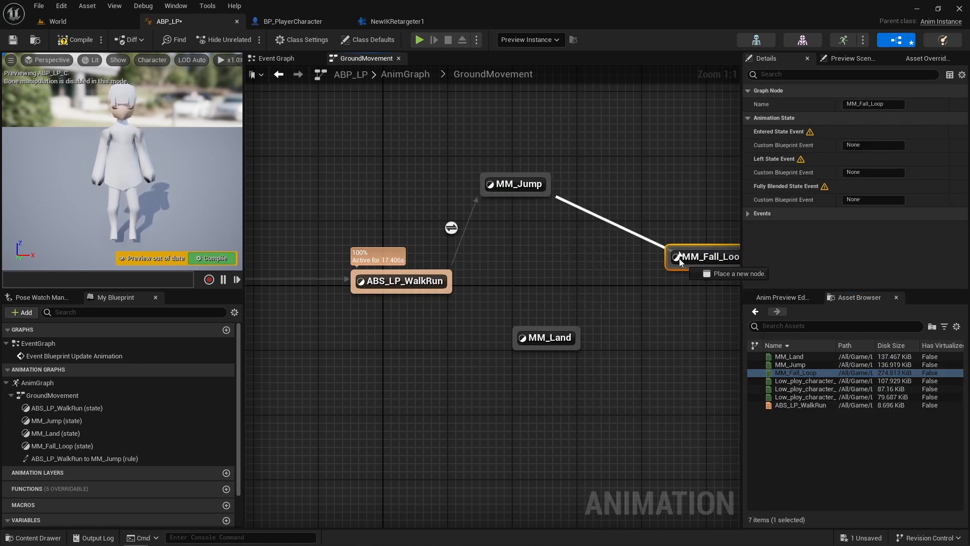
pyautogui.moveTo(680, 262); pyautogui.dragTo(673, 268)
pyautogui.moveTo(574, 335); pyautogui.dragTo(517, 337)
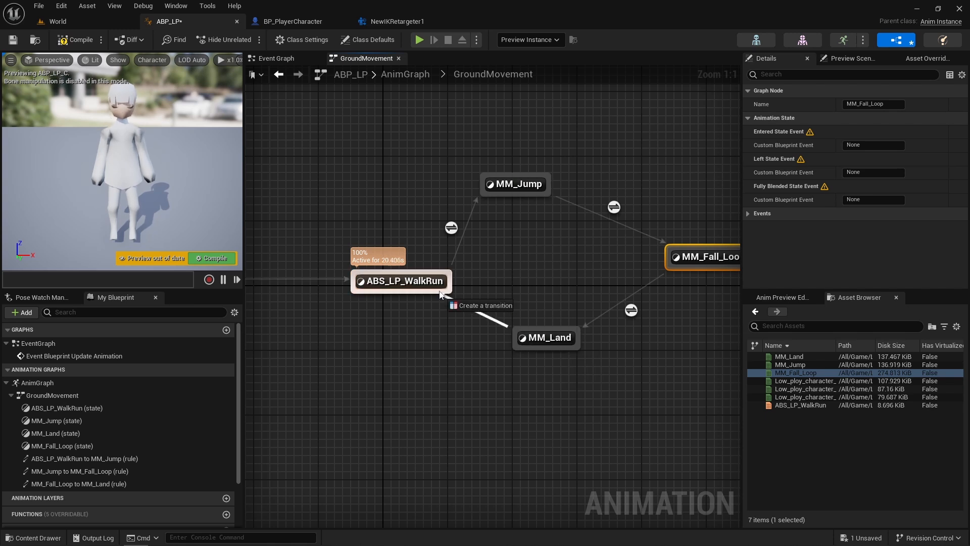
pyautogui.moveTo(441, 294); pyautogui.dragTo(445, 289)
pyautogui.moveTo(550, 338); pyautogui.dragTo(526, 338)
pyautogui.click(477, 292)
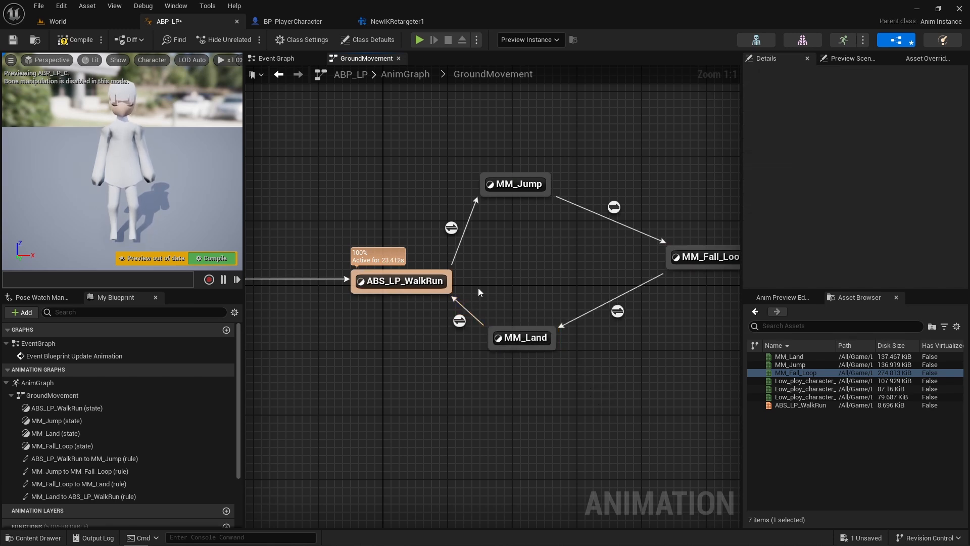
# - Open the ABS_LP_WalkRun to MM_Jump rule and create a Boolean variable named IsJumping
pyautogui.doubleClick(450, 226)
pyautogui.scroll(-3, 172, 456)
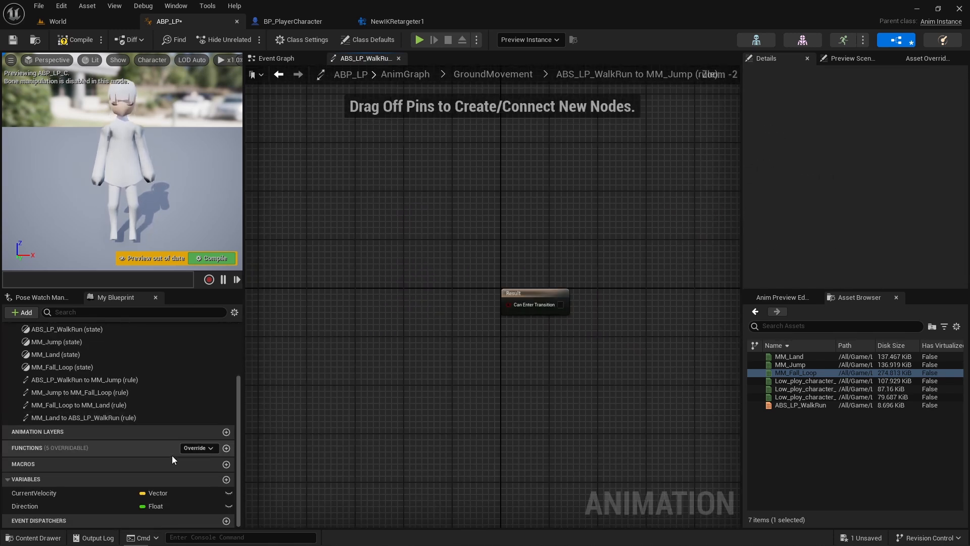
pyautogui.click(226, 479)
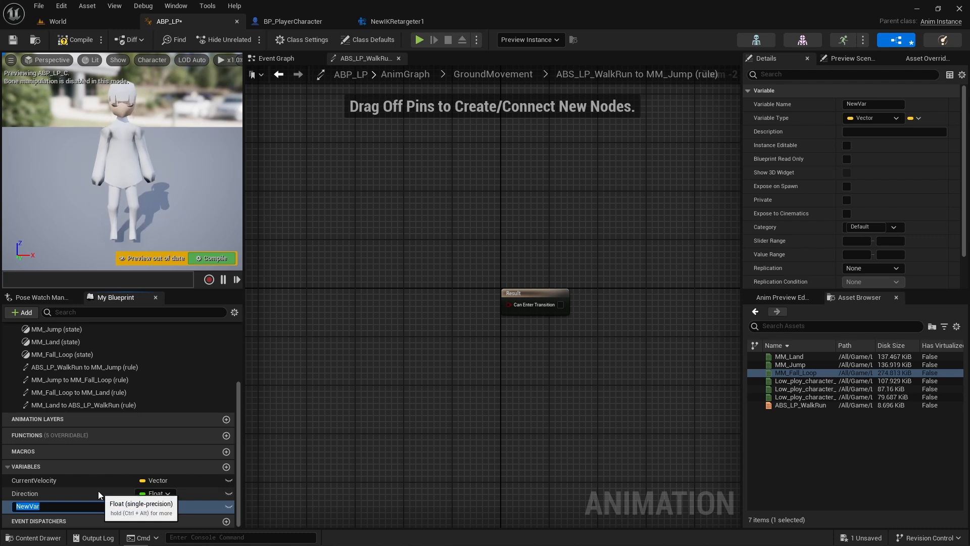
pyautogui.write('IsJump')
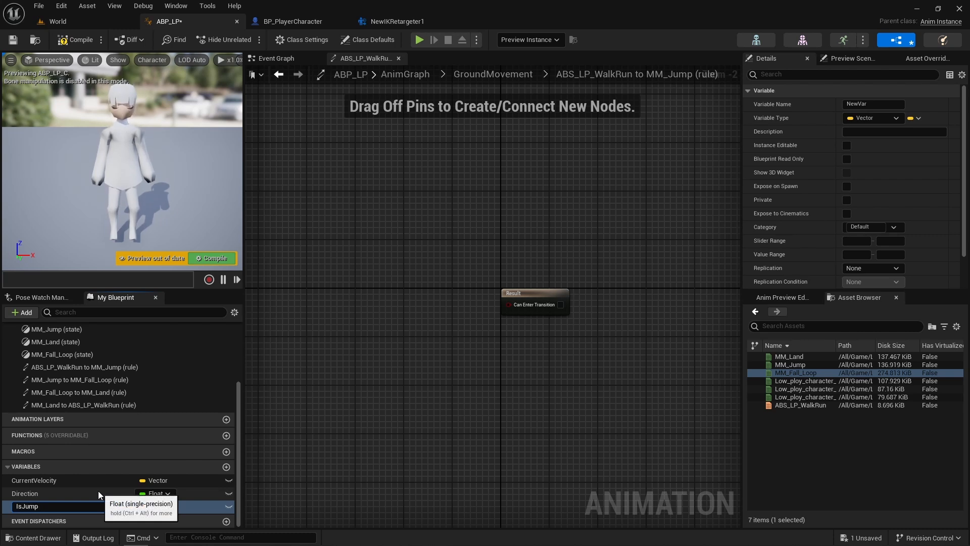
pyautogui.write('ing')
pyautogui.press('Return')
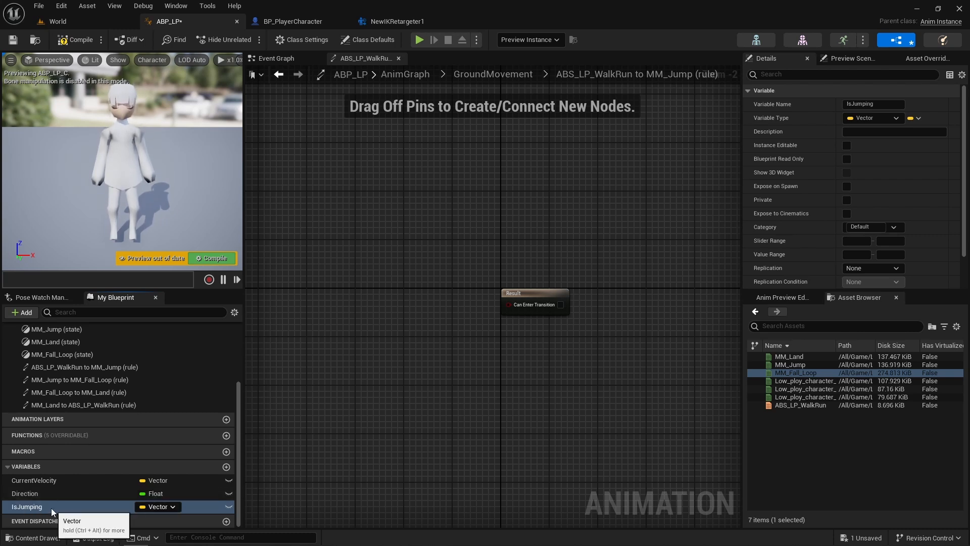
pyautogui.click(136, 507)
pyautogui.click(168, 317)
# - Connect IsJumping to Can Enter Transition in the ABS_LP_WalkRun to MM_Jump rule, and return to GroundMovement
pyautogui.moveTo(64, 507); pyautogui.dragTo(507, 304)
pyautogui.click(441, 353)
pyautogui.click(505, 75)
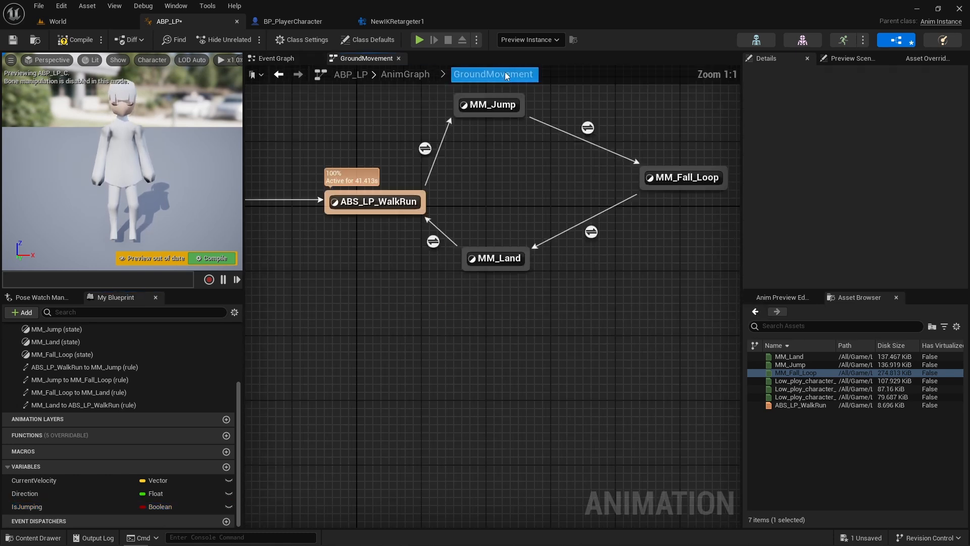
# - Enable the automatic rule based on the sequence player for the MM_Jump to MM_Fall_Loop and MM_Land to ABS_LP_WalkRun transitions
pyautogui.moveTo(576, 179); pyautogui.dragTo(671, 305, button='right')
pyautogui.click(688, 254)
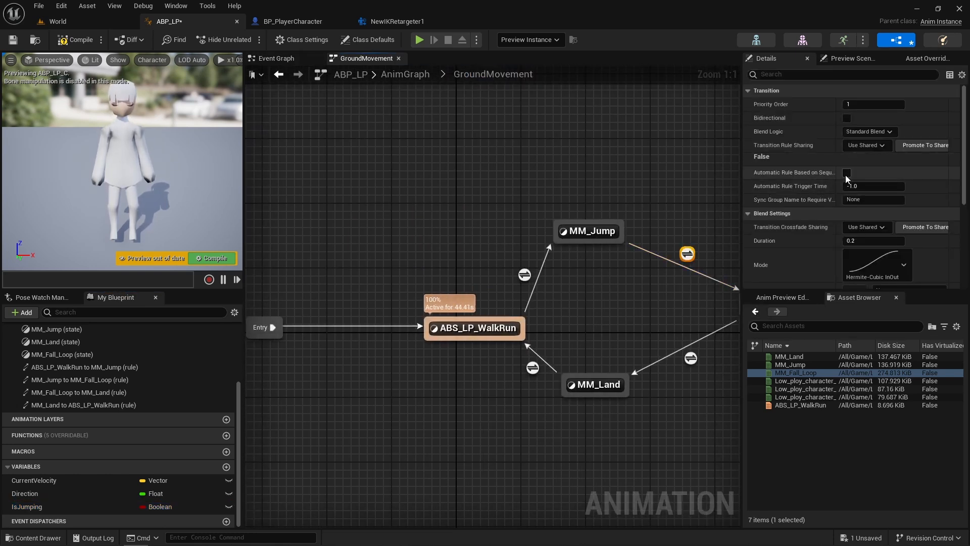
pyautogui.click(533, 367)
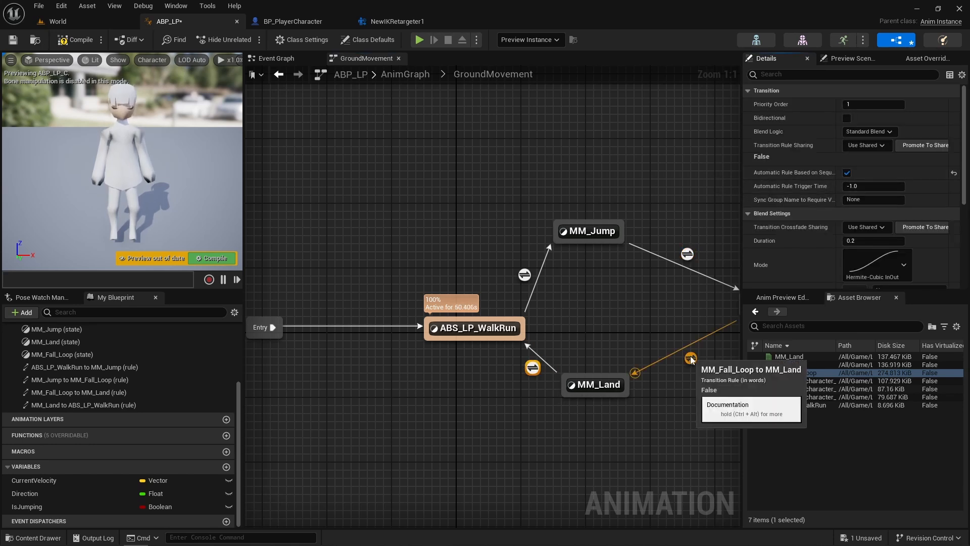
pyautogui.click(286, 319)
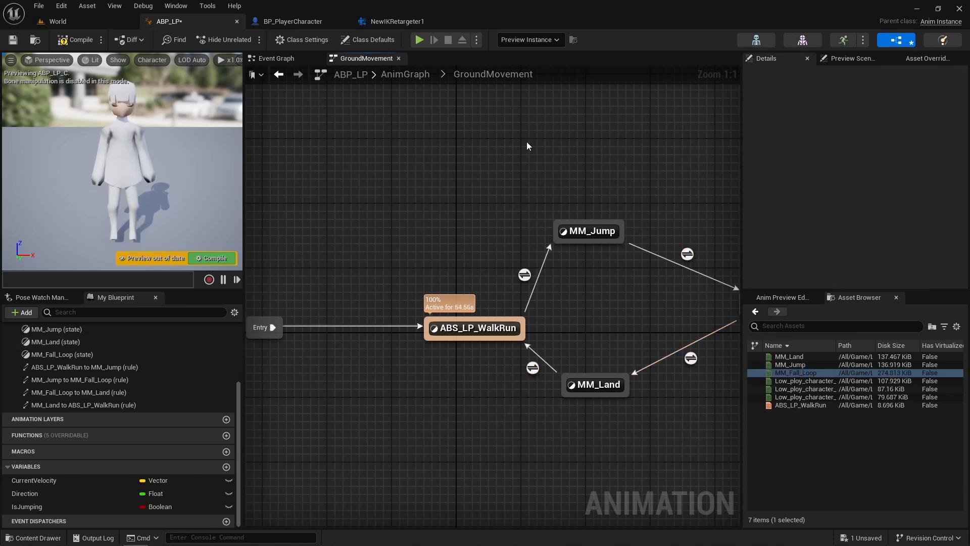
# - Open the MM_Fall_Loop to MM_Land transition rule and add a getter for the IsJumping variable
pyautogui.moveTo(652, 151); pyautogui.dragTo(453, 143, button='right')
pyautogui.doubleClick(493, 355)
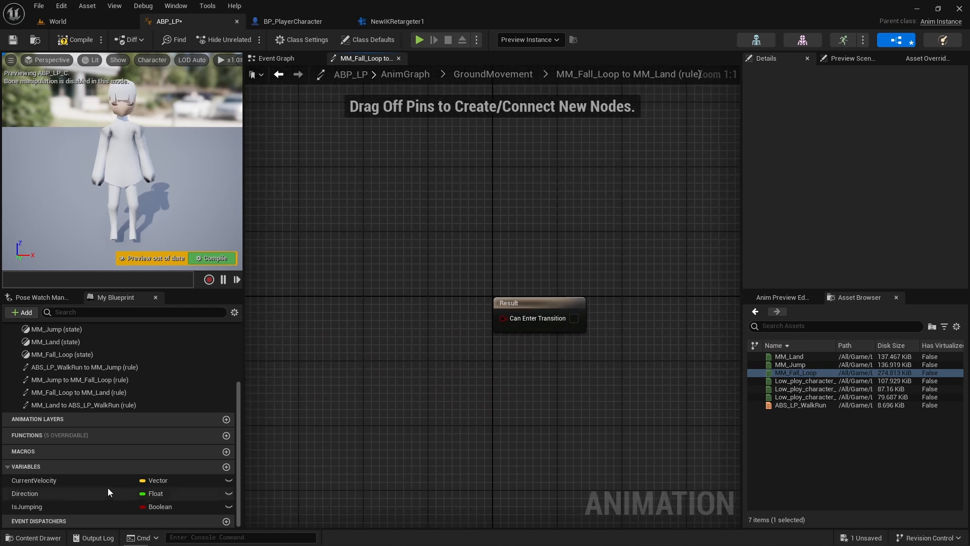
pyautogui.keyDown('ctrl'); pyautogui.moveTo(25, 506); pyautogui.dragTo(394, 321); pyautogui.keyUp('ctrl')
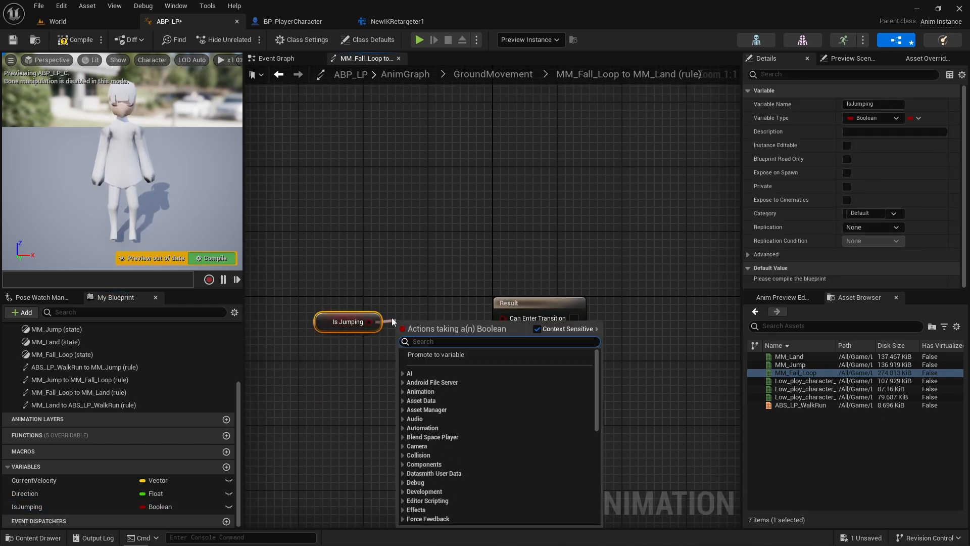
pyautogui.write('not')
pyautogui.click(432, 482)
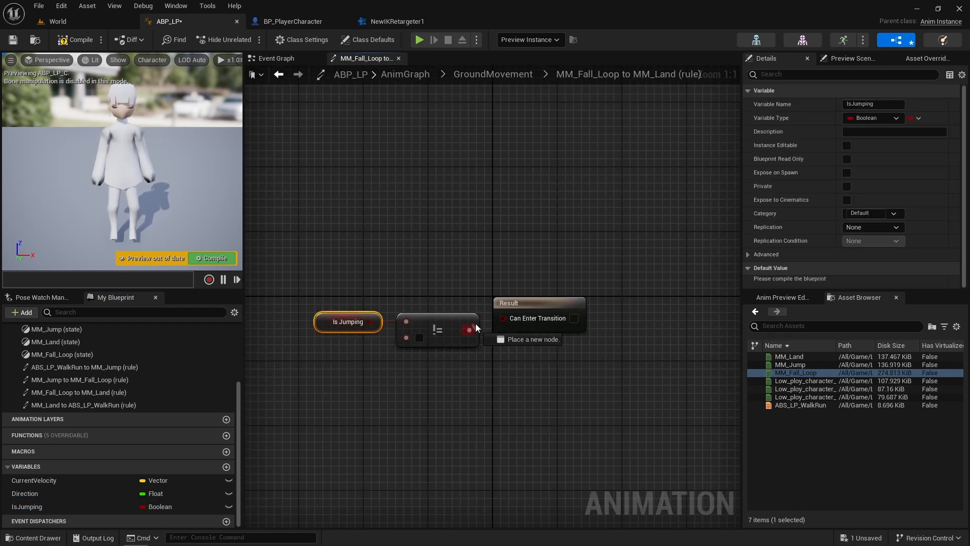
pyautogui.moveTo(475, 323); pyautogui.dragTo(478, 315)
pyautogui.click(435, 333)
pyautogui.press('Delete')
# - Invert IsJumping with a NOT Boolean node, connect it to Can Enter Transition, and return to GroundMovement
pyautogui.moveTo(369, 323); pyautogui.dragTo(421, 325)
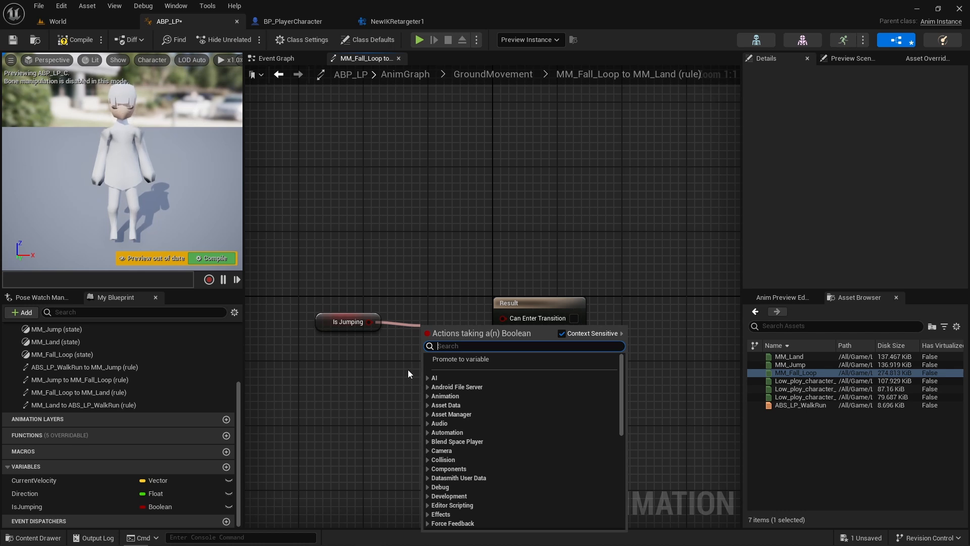
pyautogui.write('!')
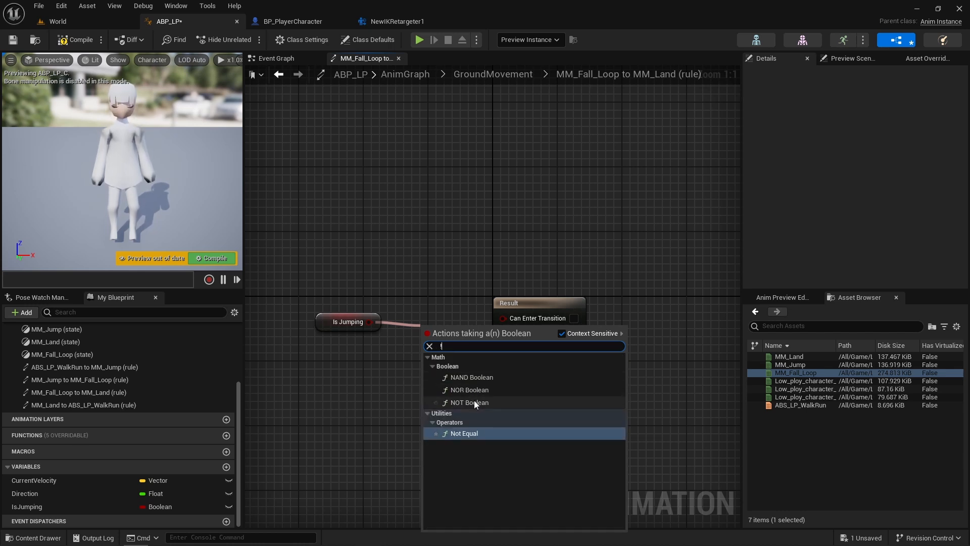
pyautogui.click(474, 403)
pyautogui.moveTo(485, 329); pyautogui.dragTo(451, 324)
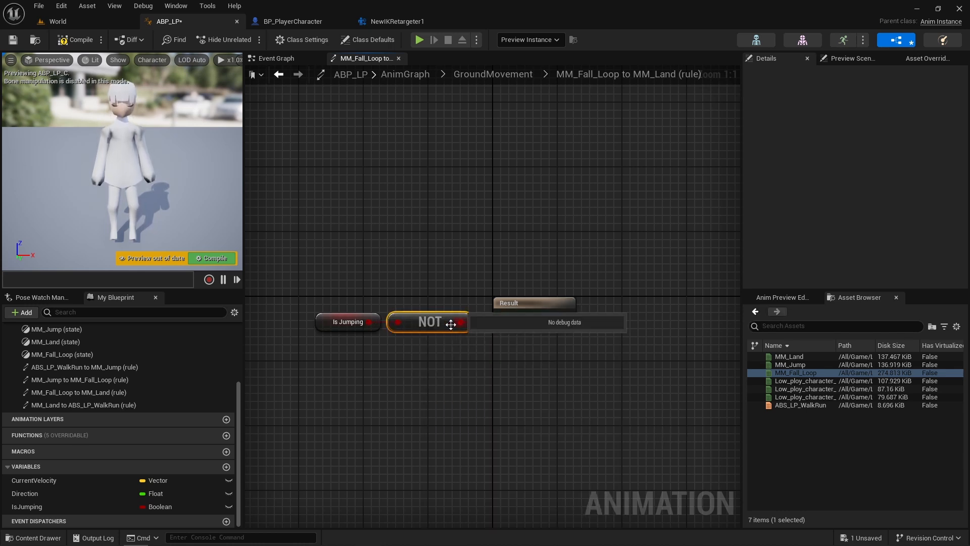
pyautogui.click(492, 74)
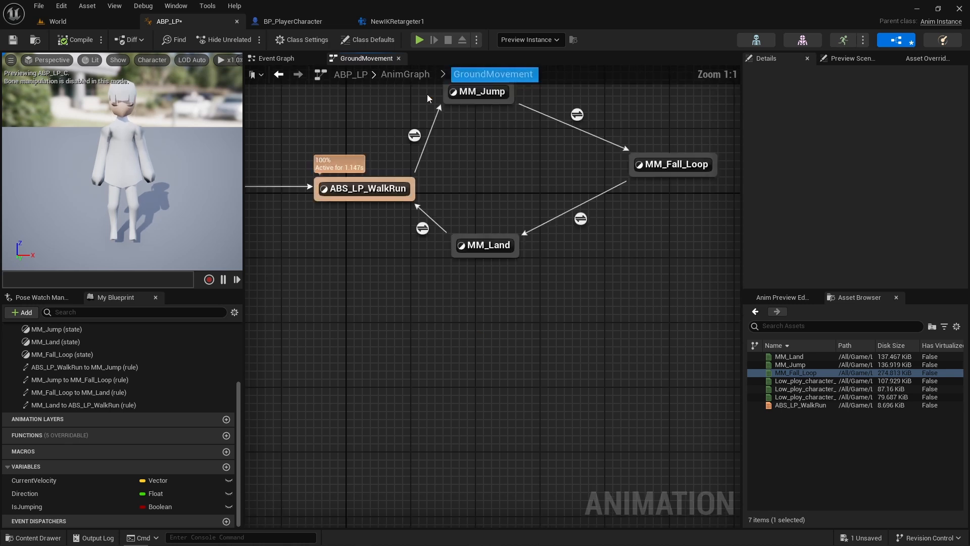
# - Open the MM_Fall_Loop state, review its sequence player's Loop Animation setting, and compile and save the animation blueprint
pyautogui.moveTo(735, 303); pyautogui.dragTo(565, 286, button='right')
pyautogui.doubleClick(586, 282)
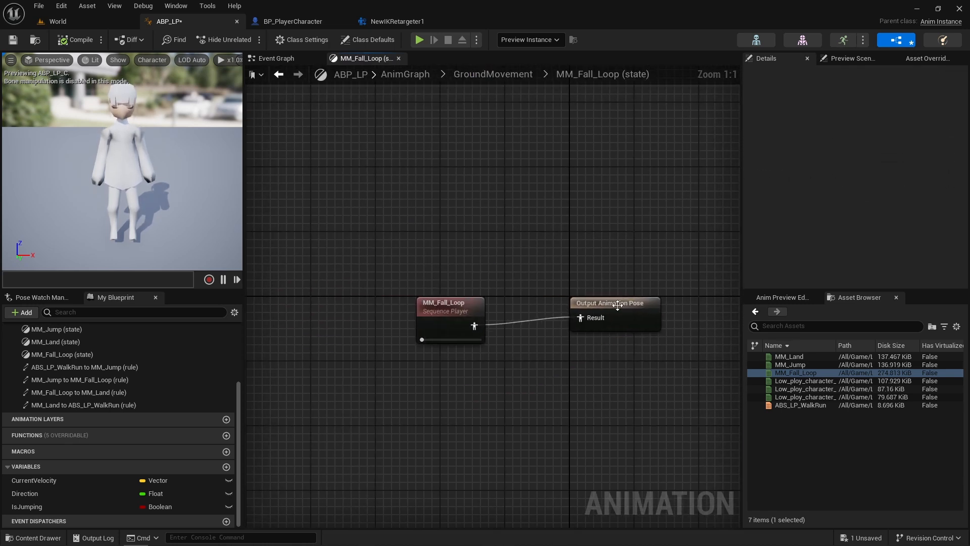
pyautogui.scroll(-3, 849, 253)
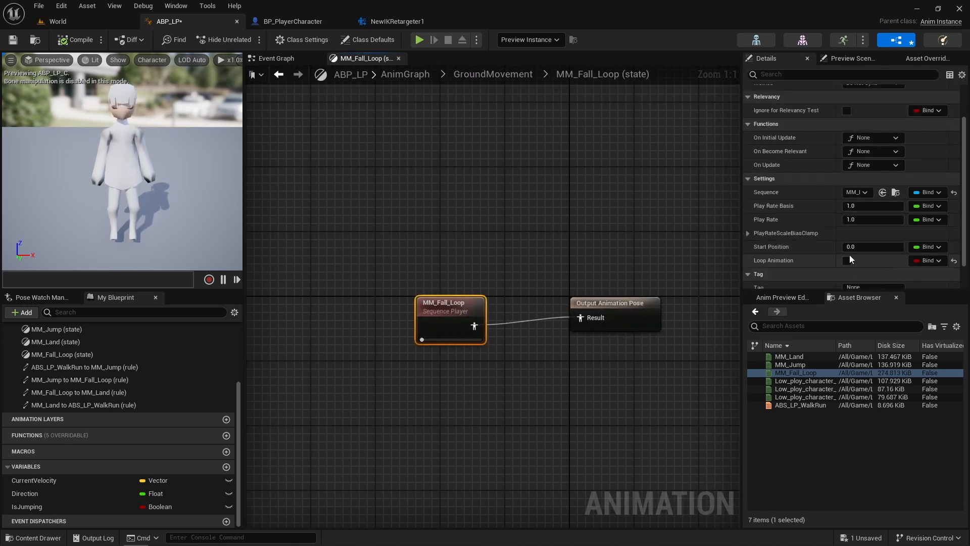
pyautogui.click(72, 41)
# - In the Event Graph, add a Get Movement Component node fed by Try Get Pawn Owner, below Get Actor Rotation
pyautogui.click(273, 58)
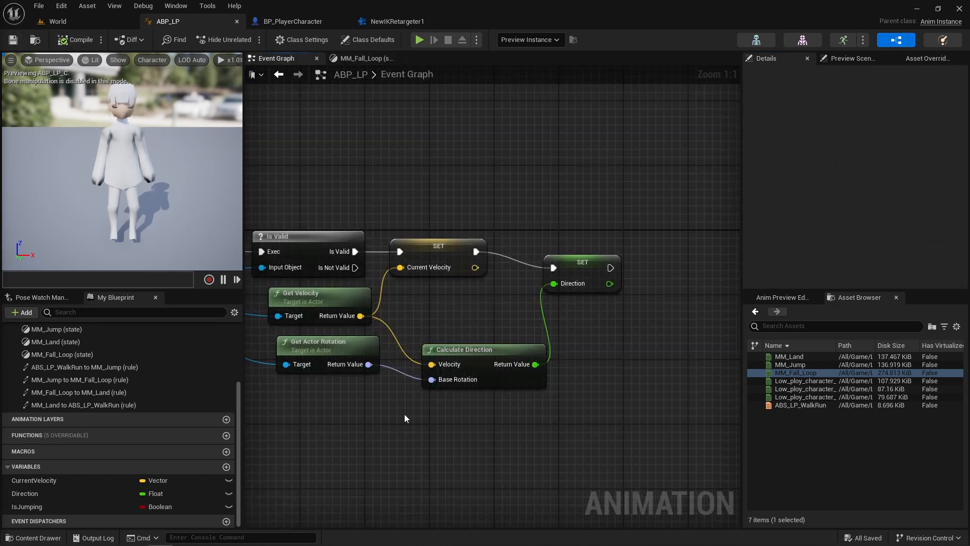
pyautogui.moveTo(349, 224); pyautogui.dragTo(416, 325)
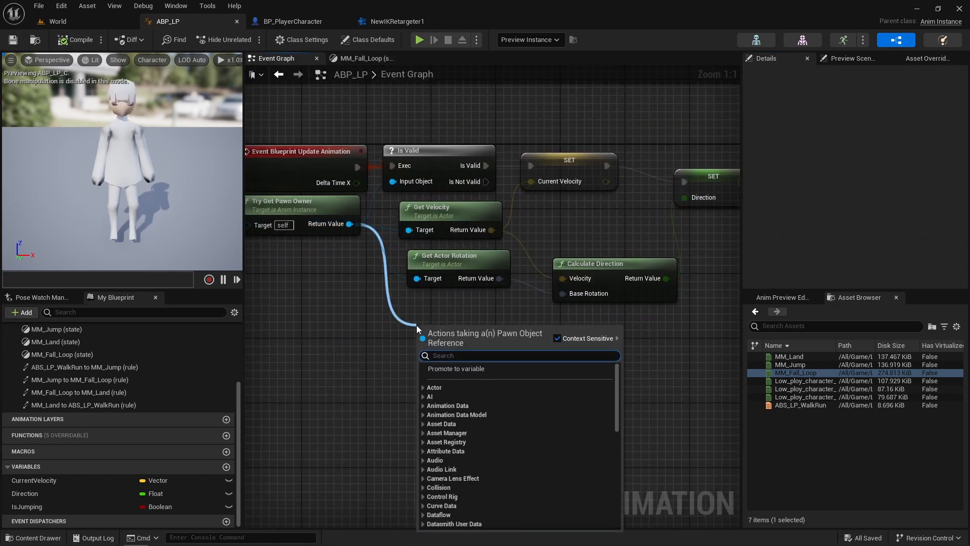
pyautogui.write('get mov')
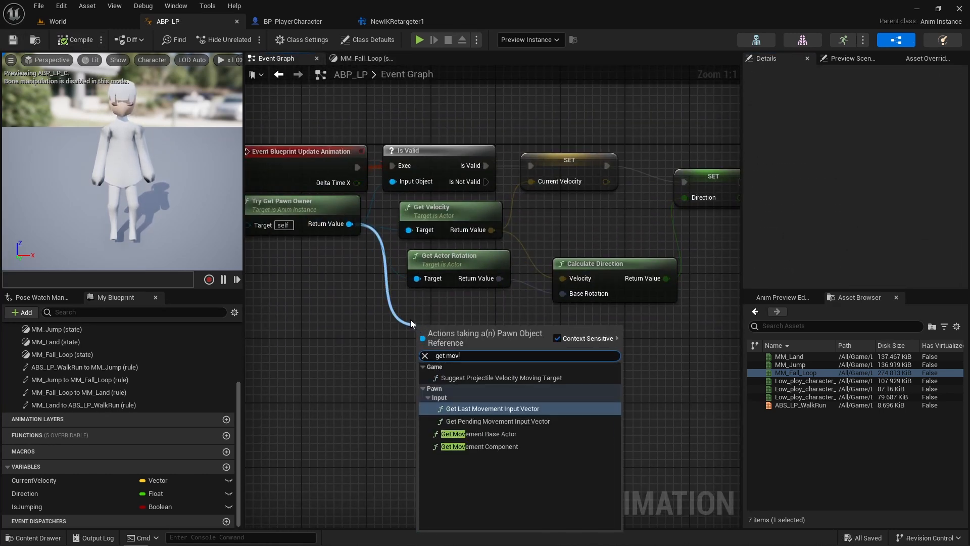
pyautogui.click(507, 446)
pyautogui.moveTo(593, 380); pyautogui.dragTo(464, 413, button='right')
# - Add an Is Falling node fed by the Get Movement Component return value
pyautogui.moveTo(354, 388); pyautogui.dragTo(472, 383)
pyautogui.write('i')
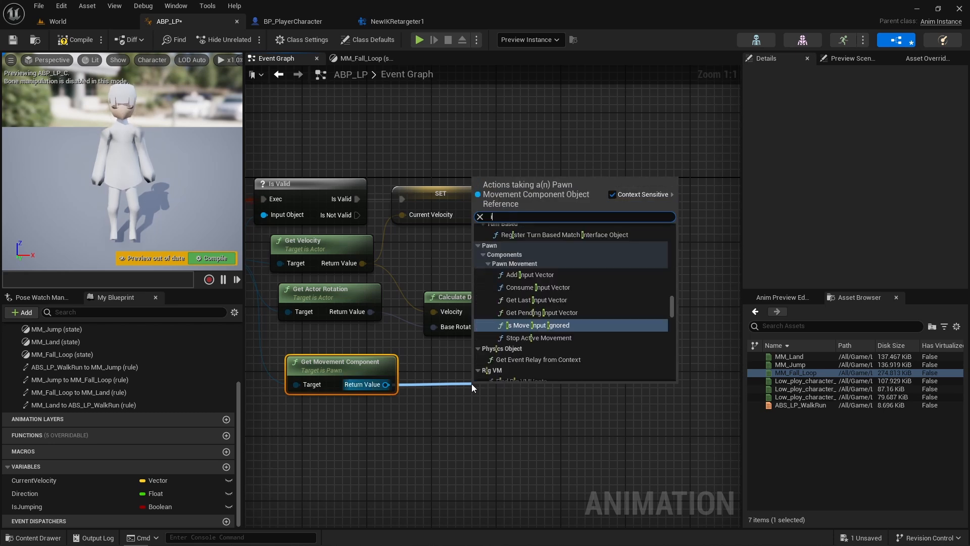
pyautogui.write('s fall')
pyautogui.press('Return')
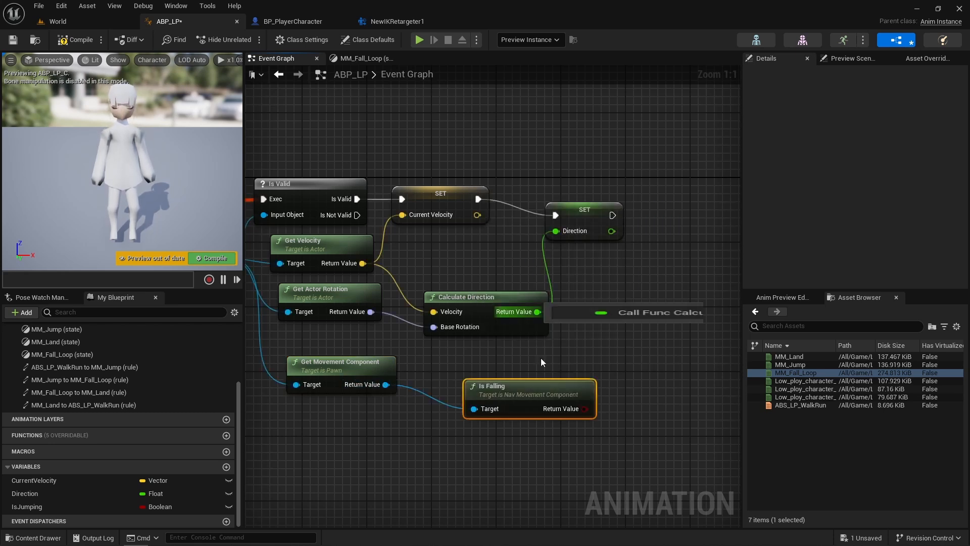
# - Set IsJumping from Is Falling's return value, execute it after the Direction SET node, and compile and save the blueprint
pyautogui.click(103, 507)
pyautogui.moveTo(103, 509); pyautogui.dragTo(545, 397)
pyautogui.moveTo(590, 376); pyautogui.dragTo(671, 209)
pyautogui.moveTo(613, 215); pyautogui.dragTo(712, 236)
pyautogui.moveTo(597, 213); pyautogui.dragTo(587, 198)
pyautogui.click(75, 39)
# - Play the World level and test the character's running and jumping animations in several directions
pyautogui.click(58, 21)
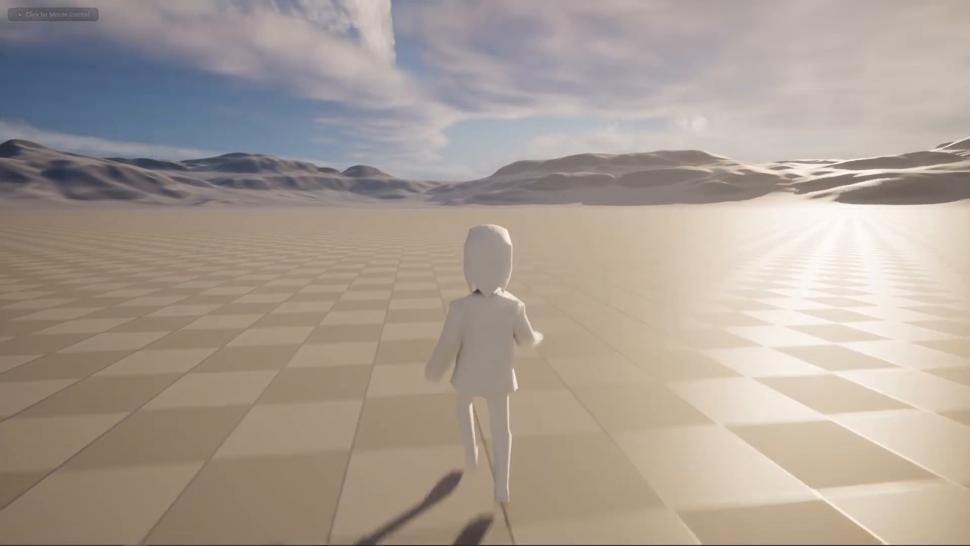
pyautogui.click(485, 273)
pyautogui.press('w')
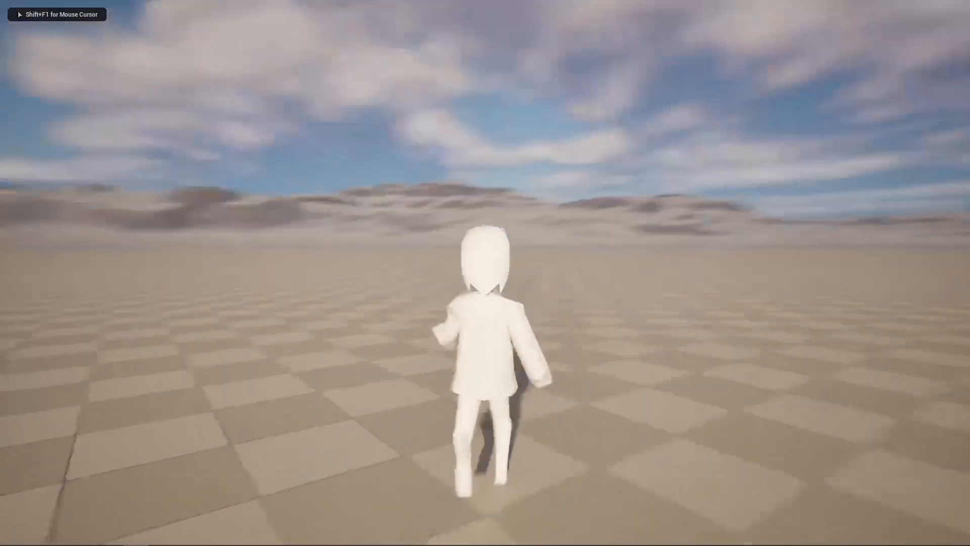
pyautogui.press('space')
pyautogui.press('a')
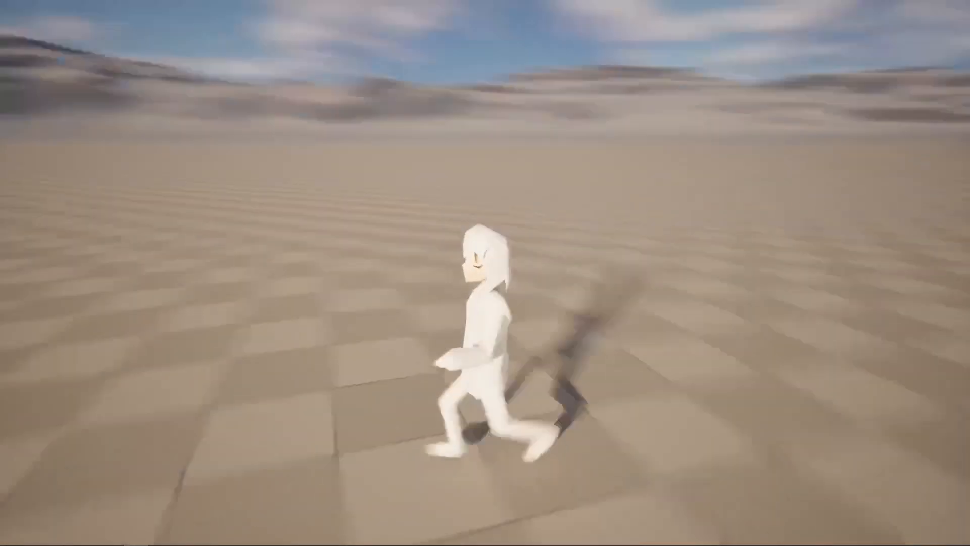
pyautogui.press('space')
pyautogui.press('s')
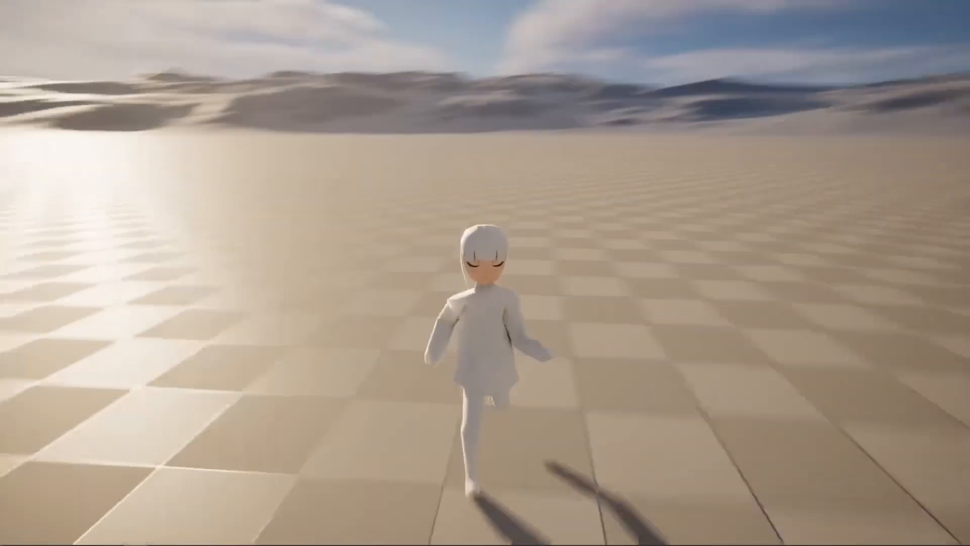